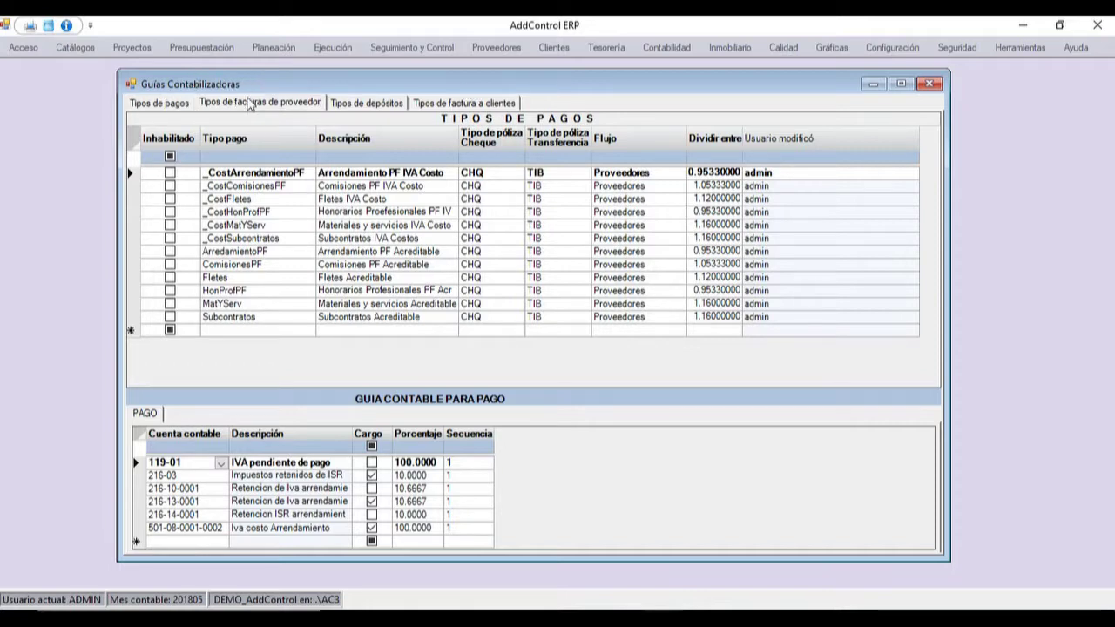
# - Look through the supplier invoice, deposit and customer invoice types of the accounting guides, and return to the payment types
pyautogui.click(251, 102)
pyautogui.click(368, 103)
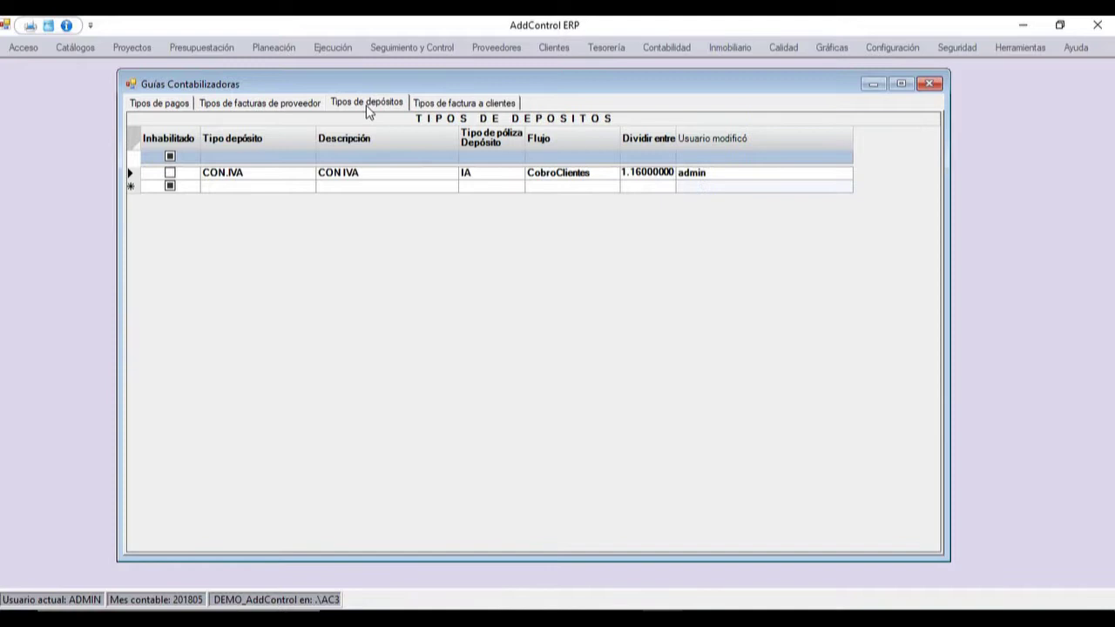
pyautogui.click(461, 102)
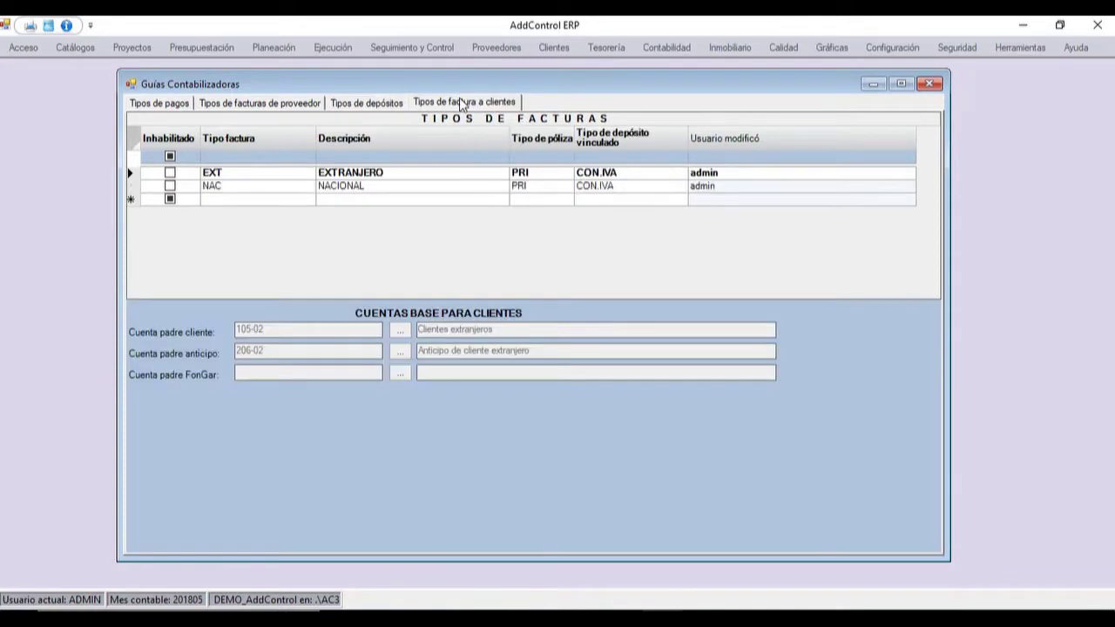
pyautogui.click(223, 106)
pyautogui.click(178, 106)
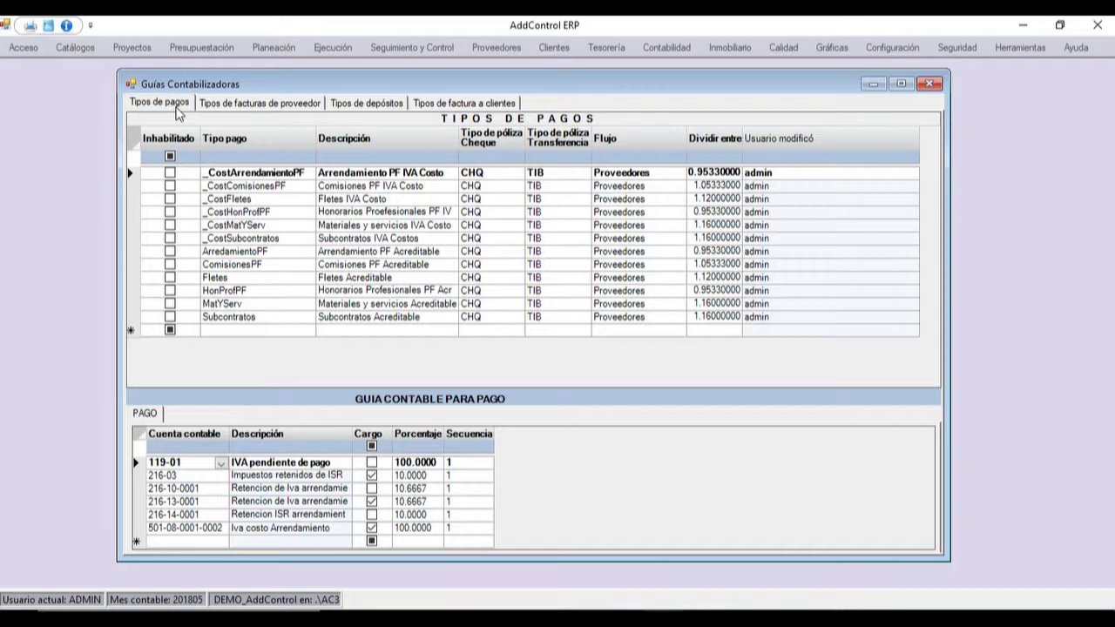
# - Browse the supplier invoice types from Arredam.PF Mn. Acred downward, examining the invoice accounting guide of each
pyautogui.click(223, 108)
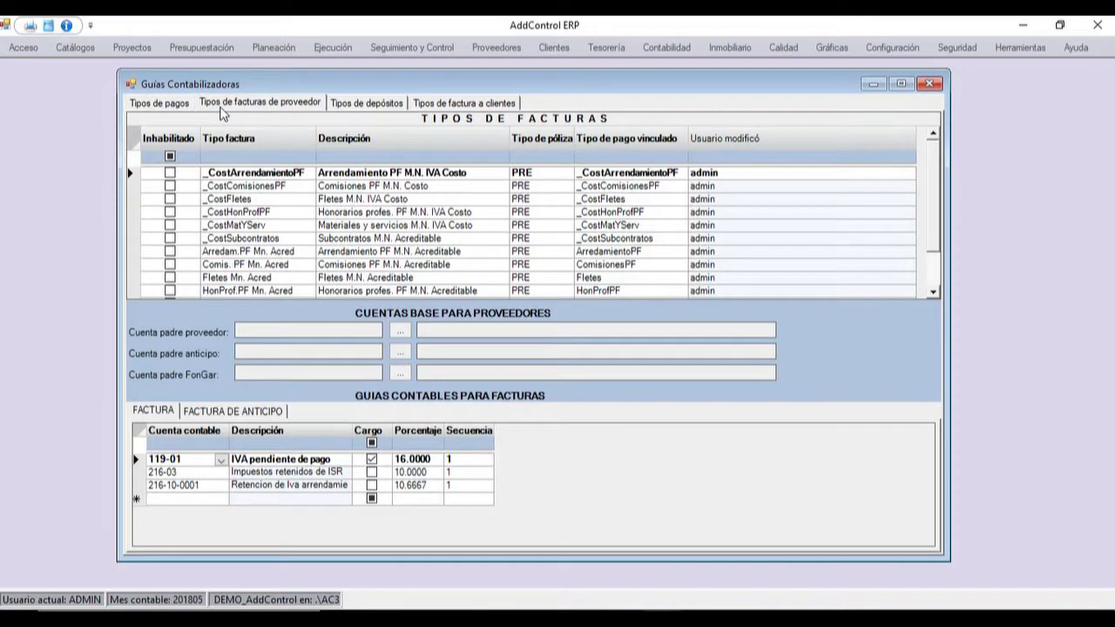
pyautogui.click(260, 257)
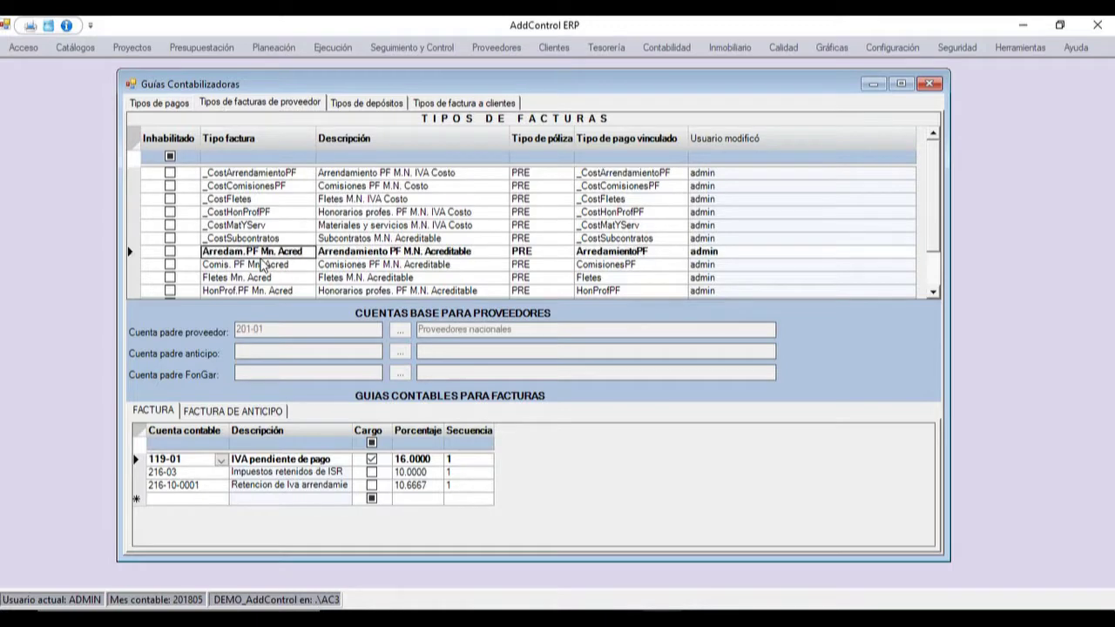
pyautogui.press('Down')
pyautogui.press('Down')
pyautogui.press('Down')
pyautogui.press('Down')
pyautogui.press('Down')
pyautogui.press('Down')
pyautogui.press('Up')
pyautogui.press('Up')
pyautogui.press('Up')
pyautogui.press('Up')
pyautogui.press('Up')
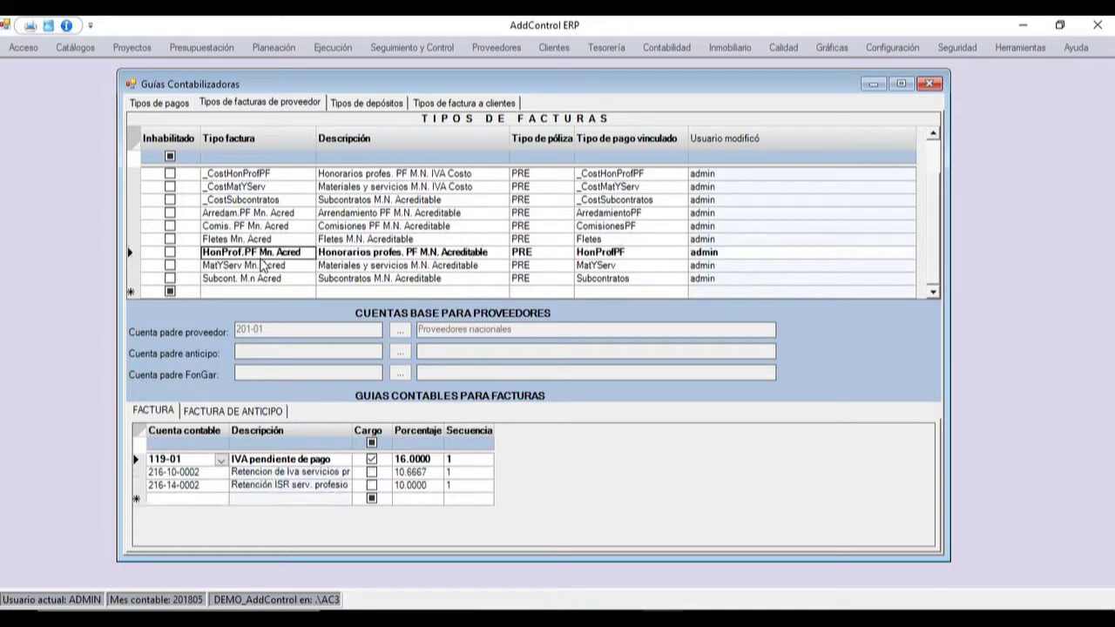
pyautogui.press('Down')
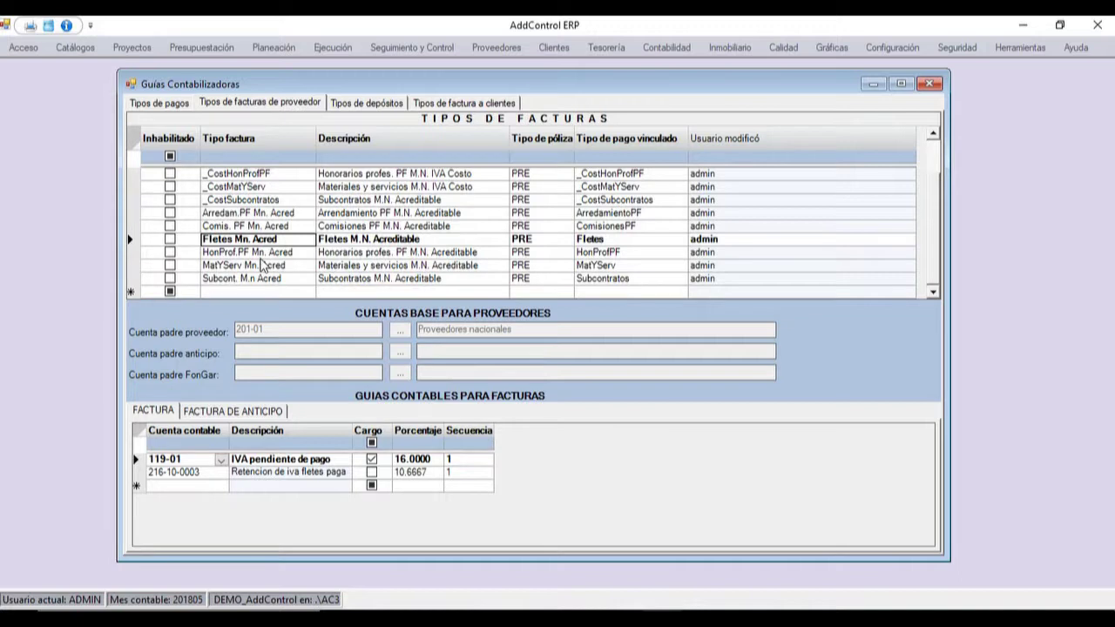
pyautogui.press('Up')
pyautogui.press('Down')
# - Compare the invoice accounting guides of the Fletes, HonProf.PF and MatYServ Mn. Acred supplier invoice types
pyautogui.click(340, 247)
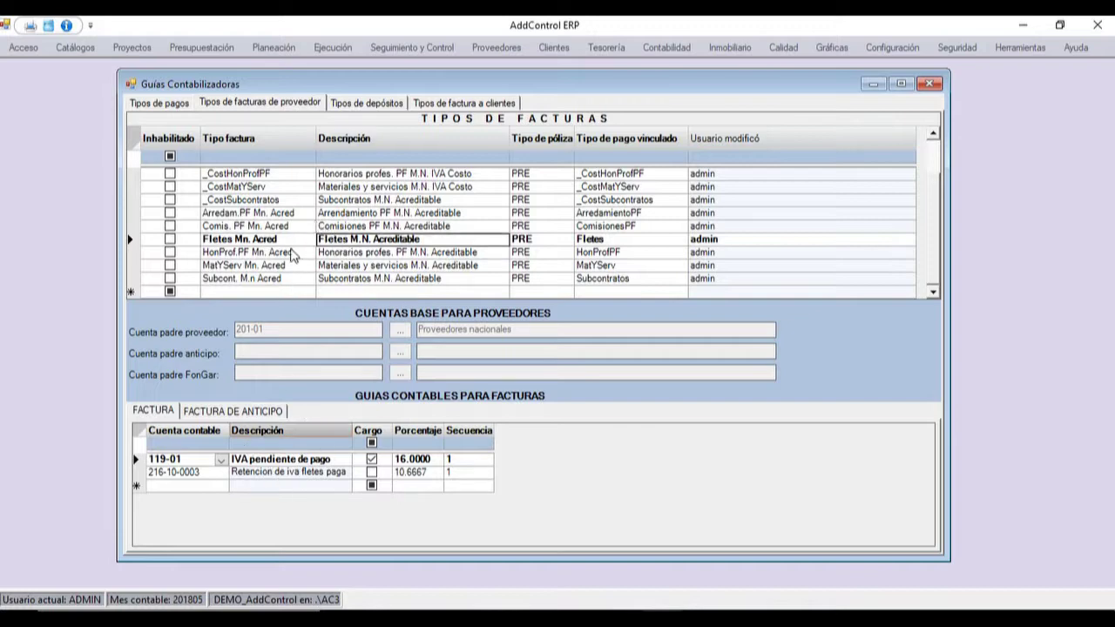
pyautogui.click(282, 254)
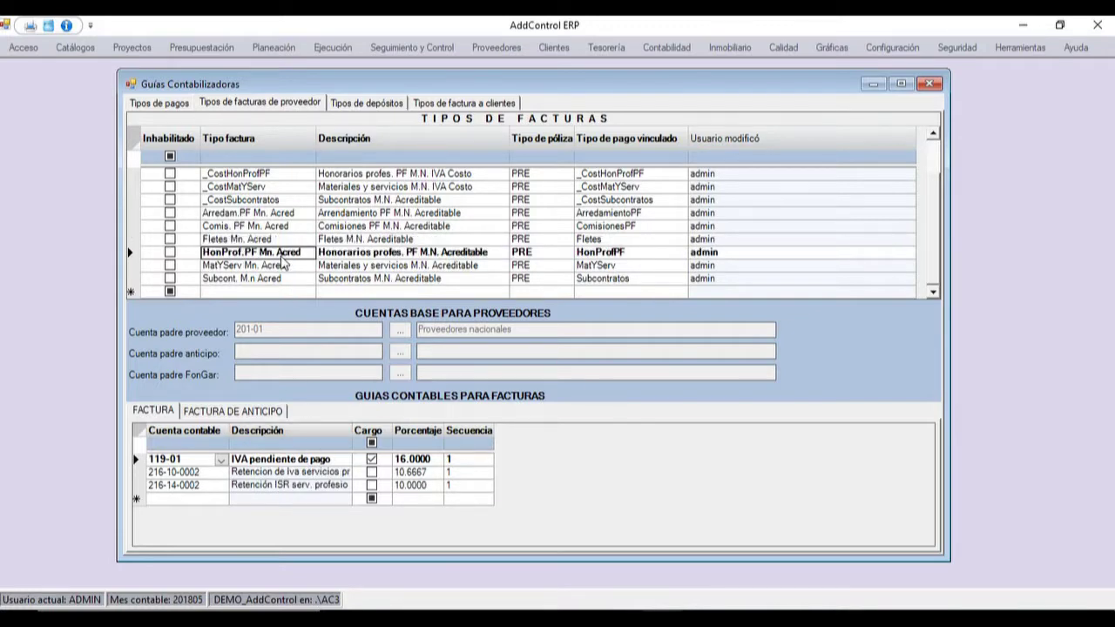
pyautogui.click(286, 270)
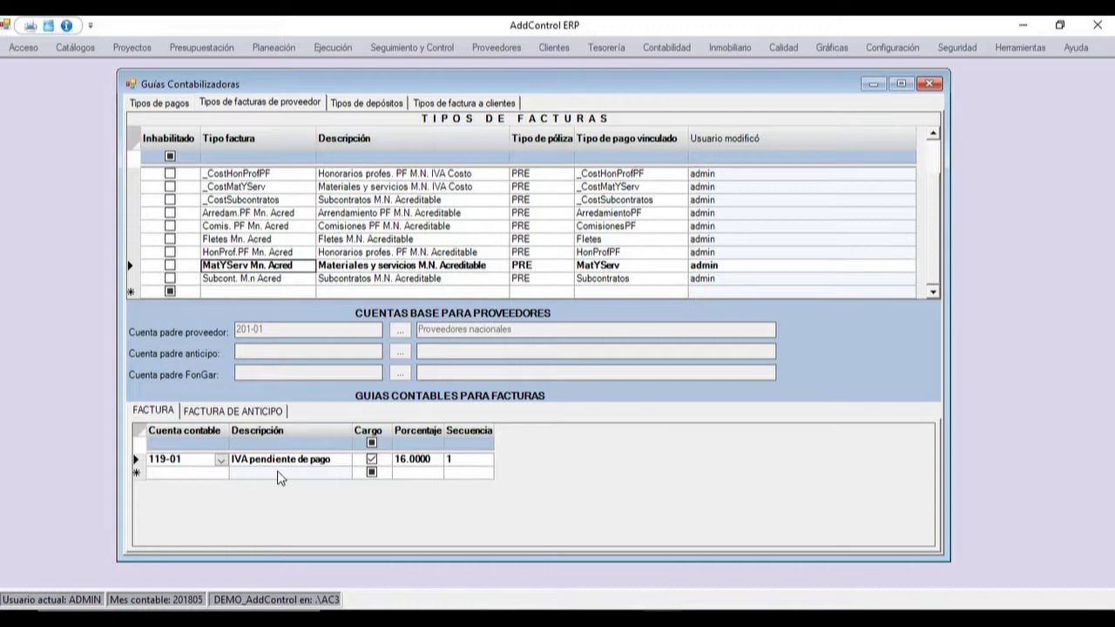
# - Review the accounts and linked payment types of the creditable supplier invoice types, ending on HonProf.PF Mn. Acred
pyautogui.click(274, 225)
pyautogui.press('Up')
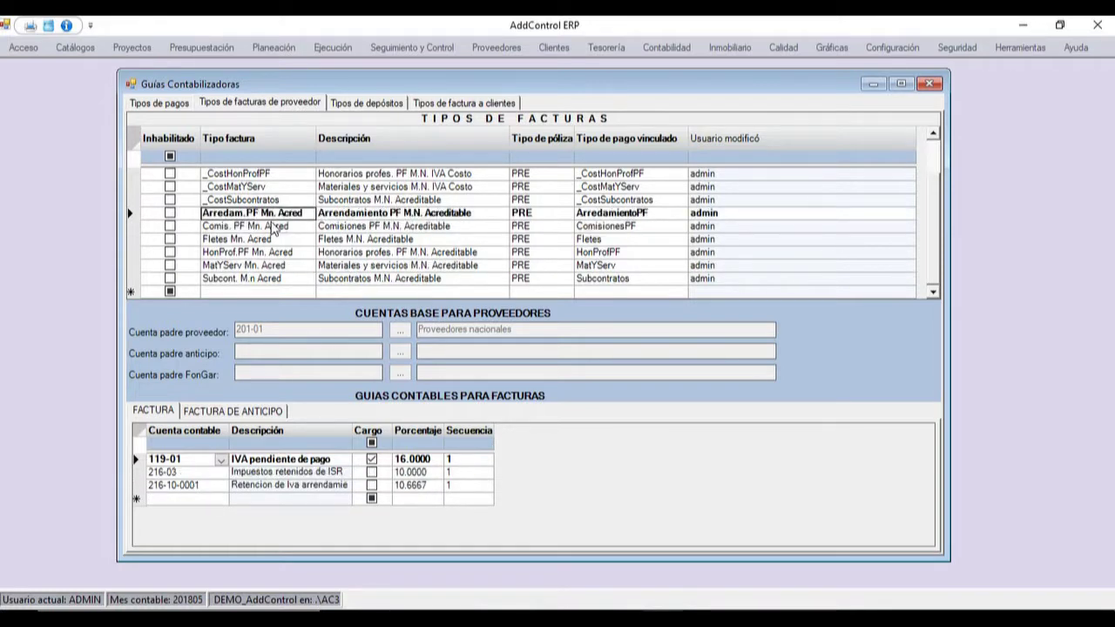
pyautogui.press('Down')
pyautogui.press('Down')
pyautogui.press('Down')
pyautogui.press('Down')
pyautogui.press('Down')
pyautogui.press('Down')
pyautogui.press('Up')
pyautogui.press('Up')
pyautogui.press('Up')
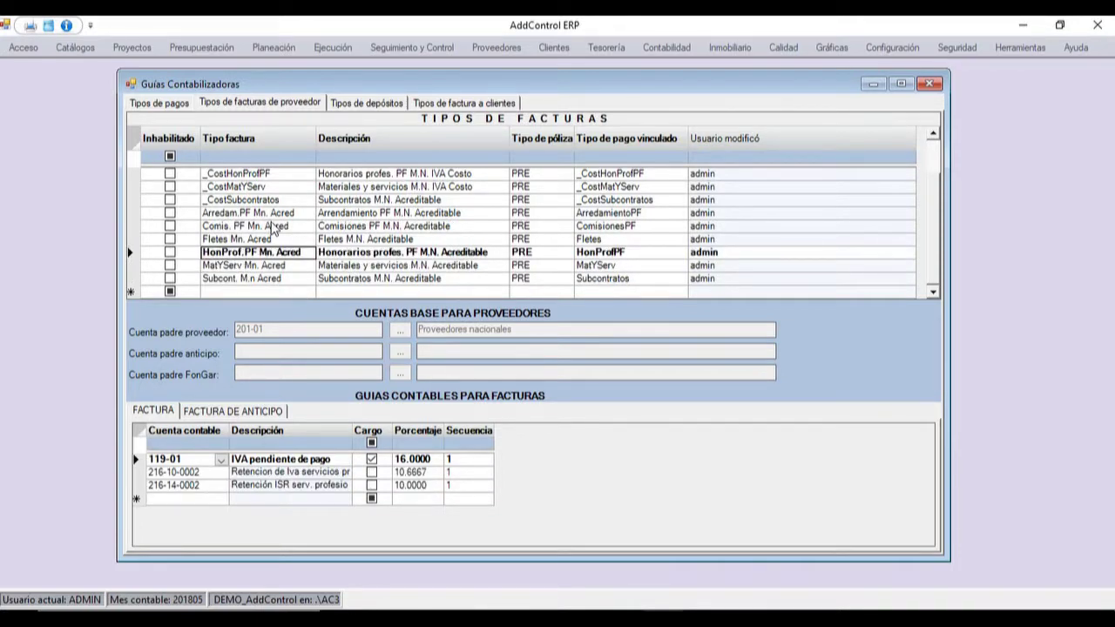
pyautogui.click(275, 225)
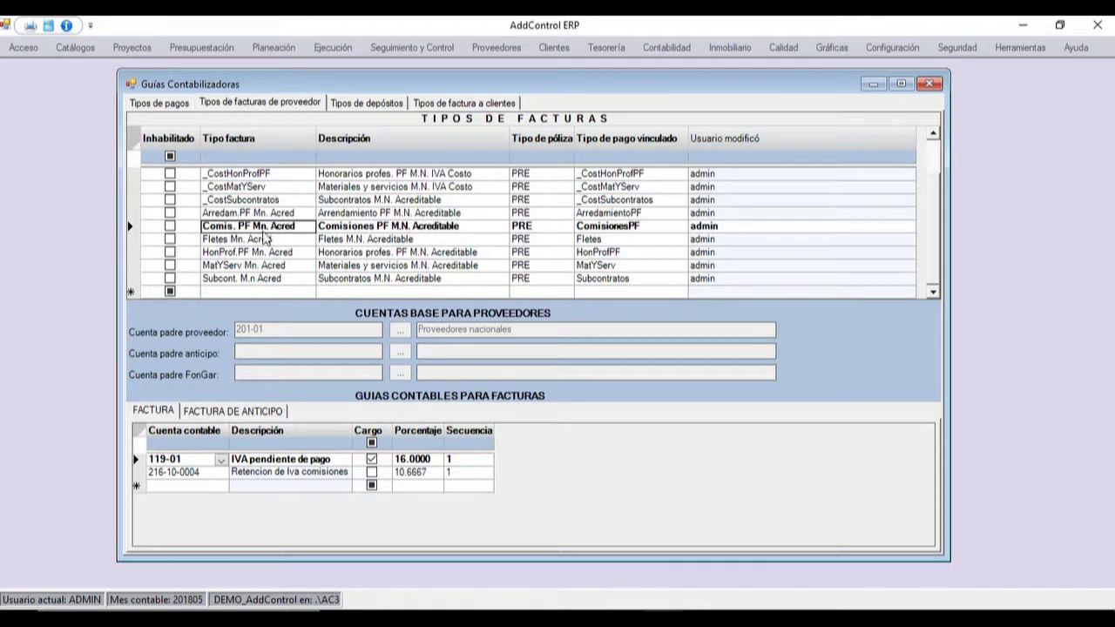
pyautogui.click(299, 255)
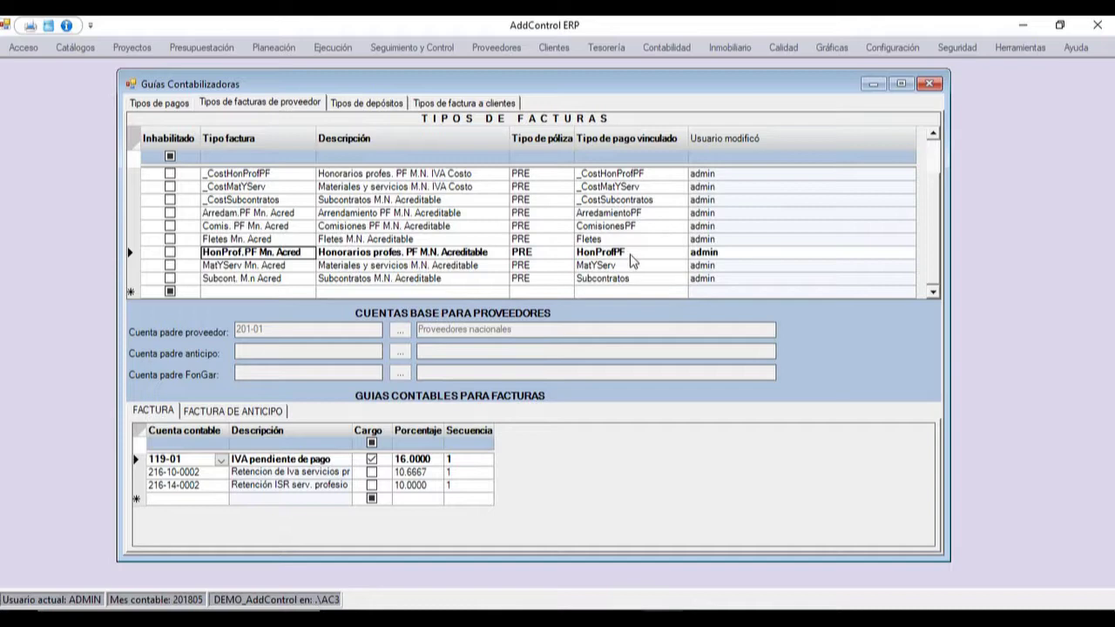
# - Examine the payment accounting guides of the ComisionesPF, Fletes, HonProfPF and MatYServ payment types
pyautogui.click(159, 103)
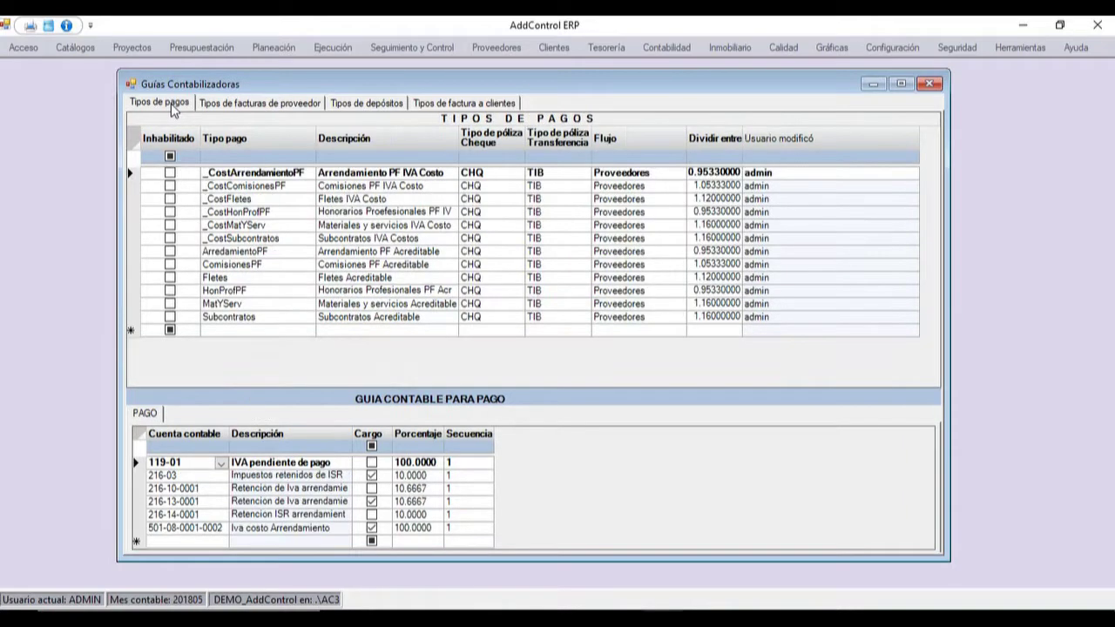
pyautogui.click(284, 270)
pyautogui.press('Down')
pyautogui.press('Down')
pyautogui.press('Down')
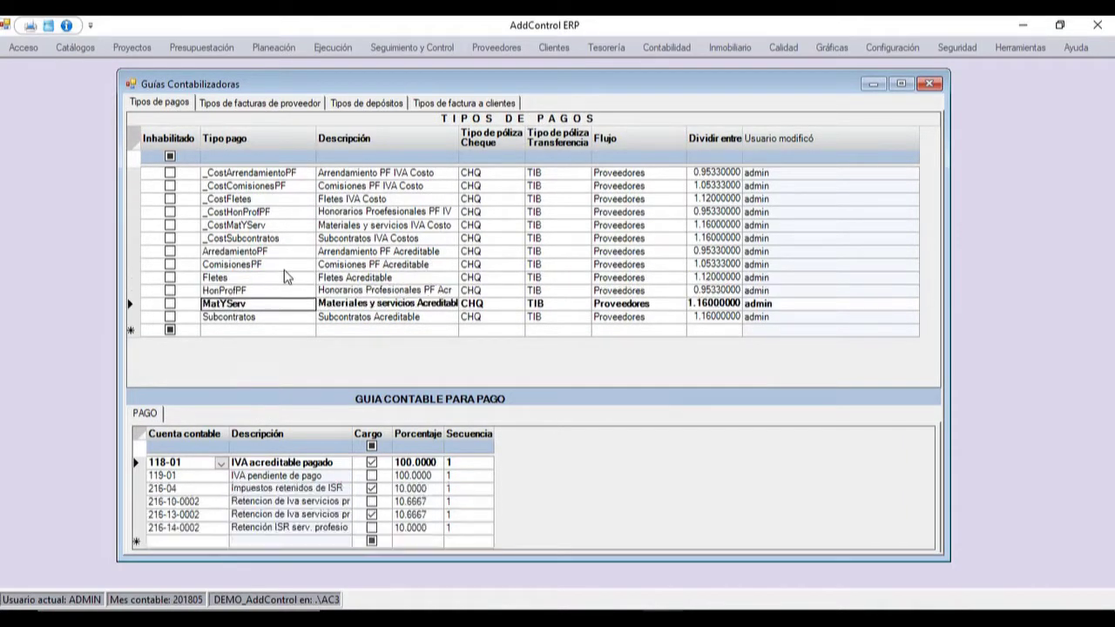
pyautogui.click(286, 277)
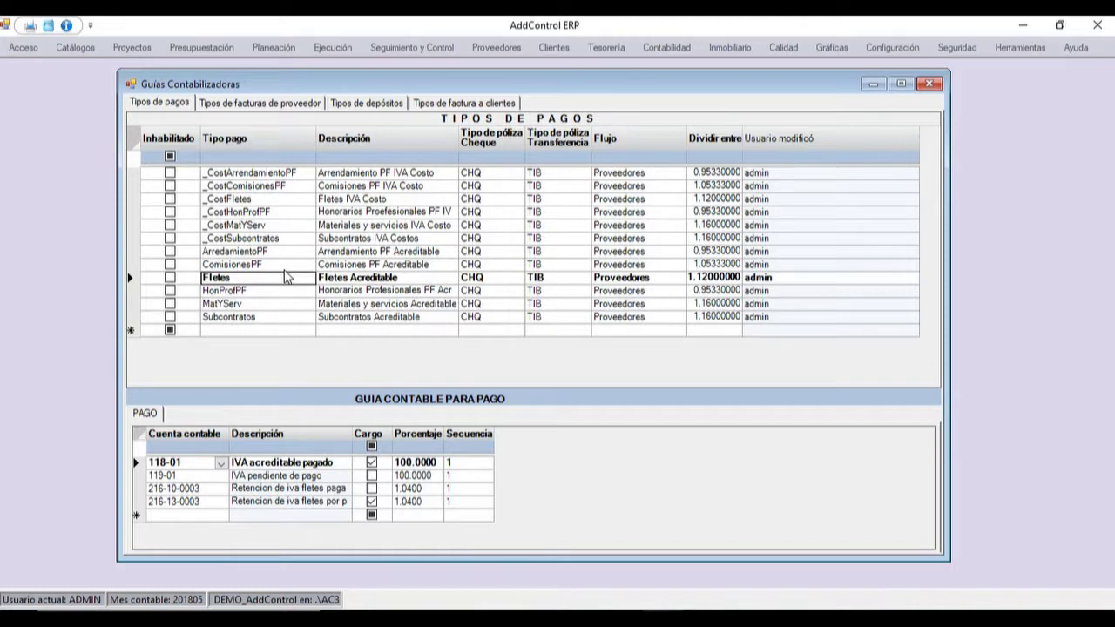
pyautogui.press('Up')
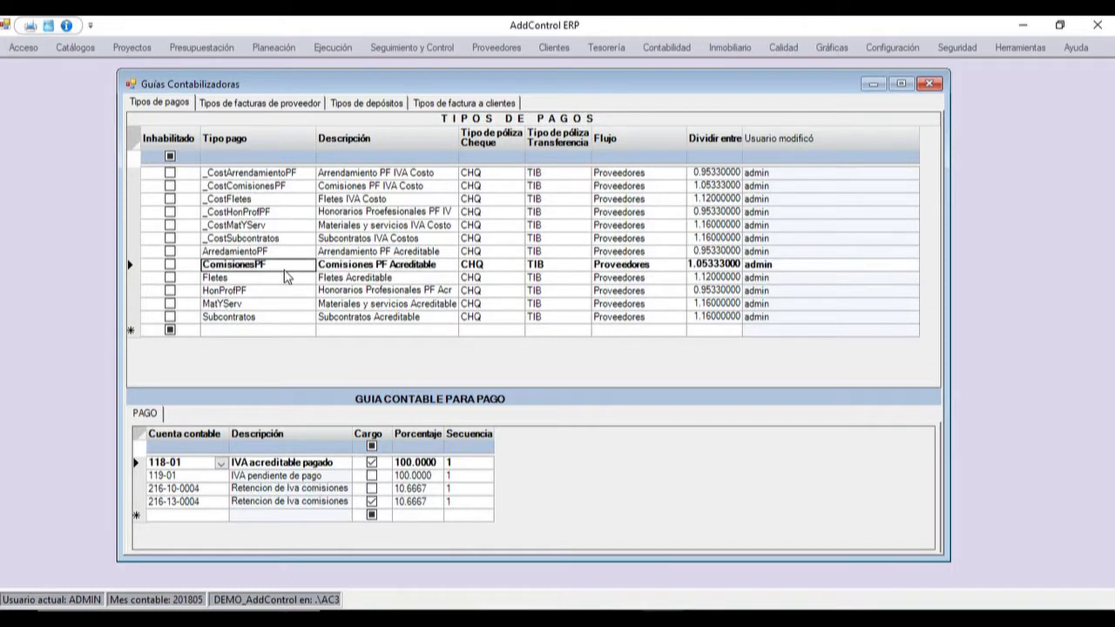
pyautogui.press('Down')
pyautogui.press('Down')
pyautogui.press('Down')
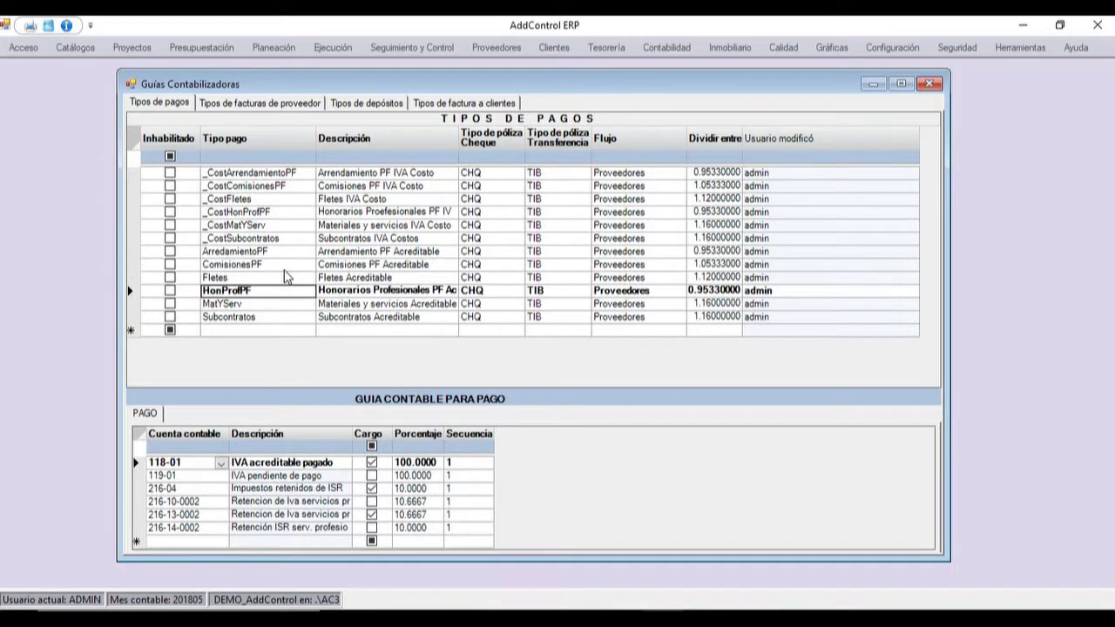
pyautogui.press('Up')
# - View the customer invoice types with their base accounts, and the deposit types
pyautogui.click(403, 106)
pyautogui.click(436, 104)
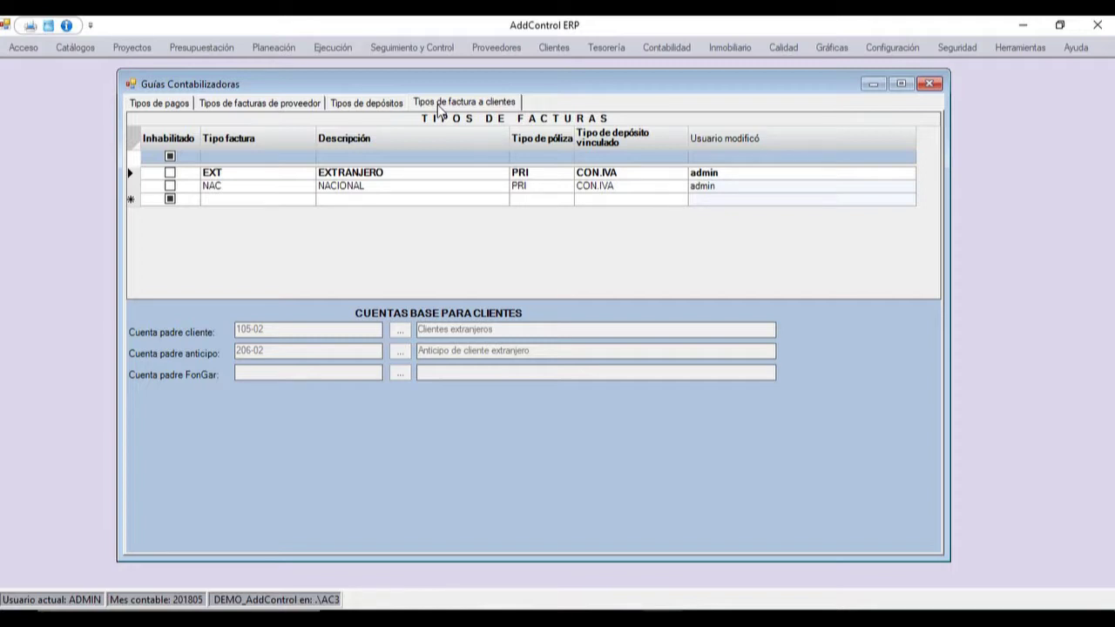
pyautogui.click(392, 108)
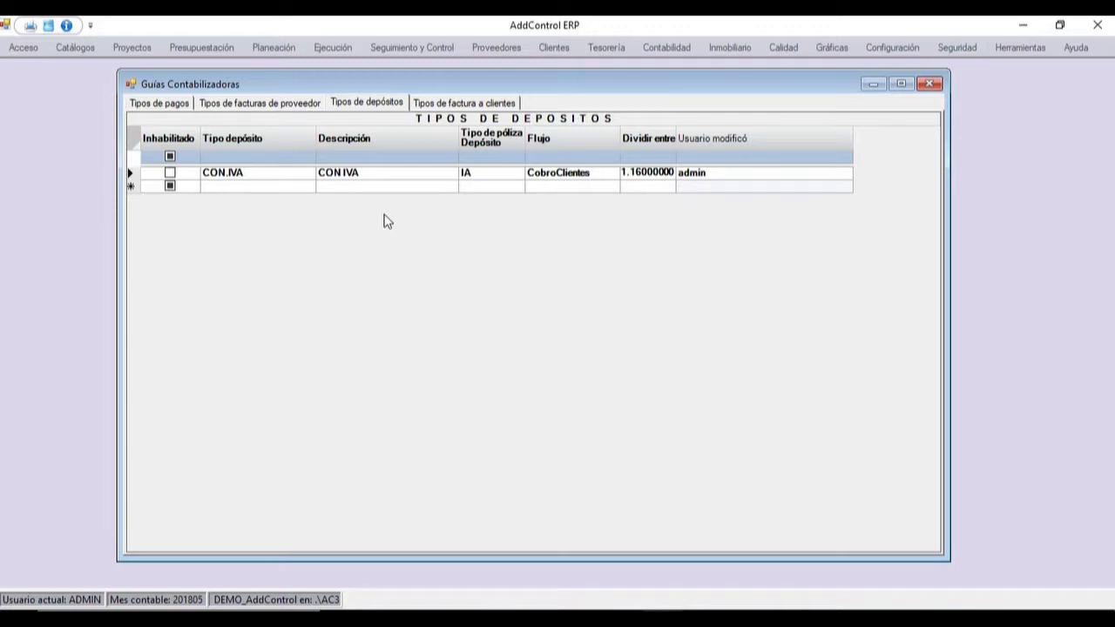
# - Inspect the type and description of the MatYServ Mn. Acred entry among the supplier invoice types
pyautogui.click(281, 104)
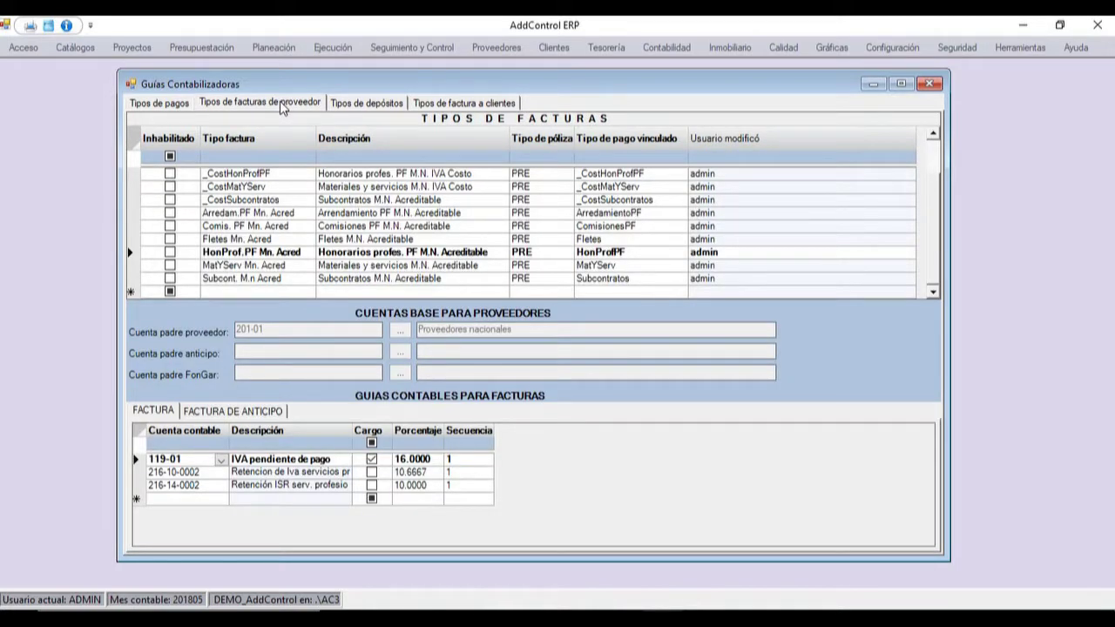
pyautogui.click(223, 265)
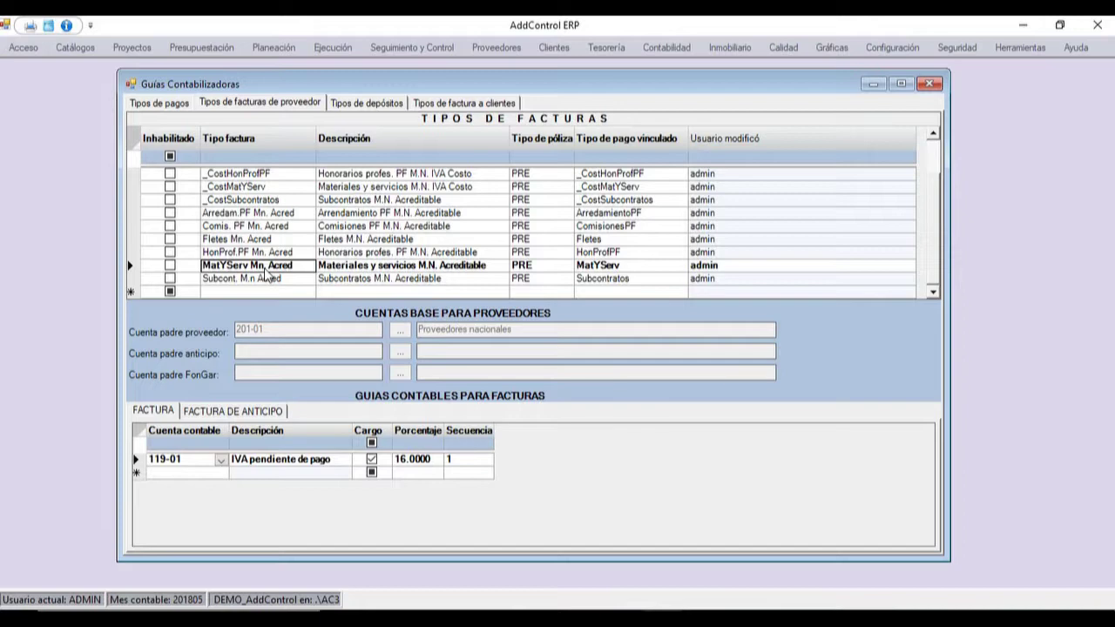
pyautogui.click(358, 269)
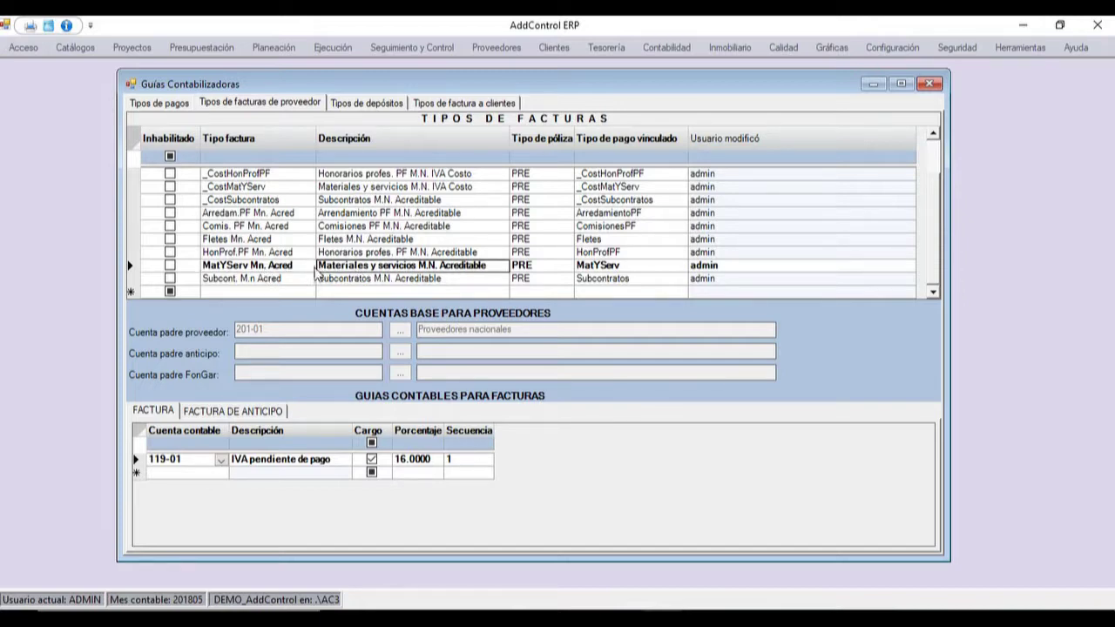
pyautogui.click(283, 268)
pyautogui.press('Tab')
# - Search the policy type list for "pre" from the MatYServ Mn. Acred invoice type and close the list without choosing
pyautogui.click(531, 265)
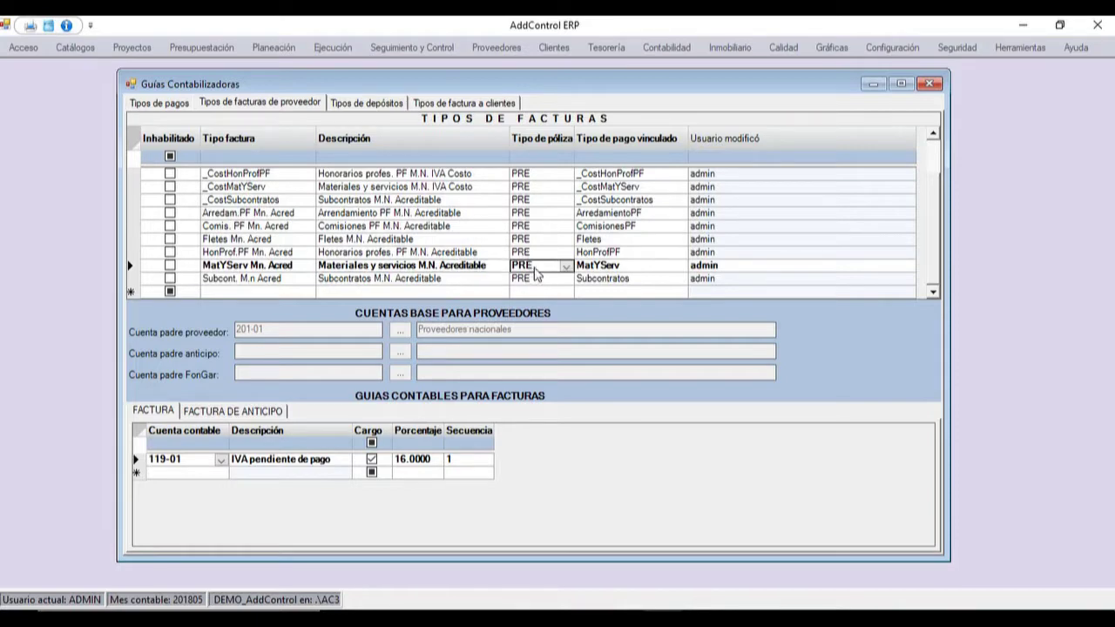
pyautogui.click(566, 266)
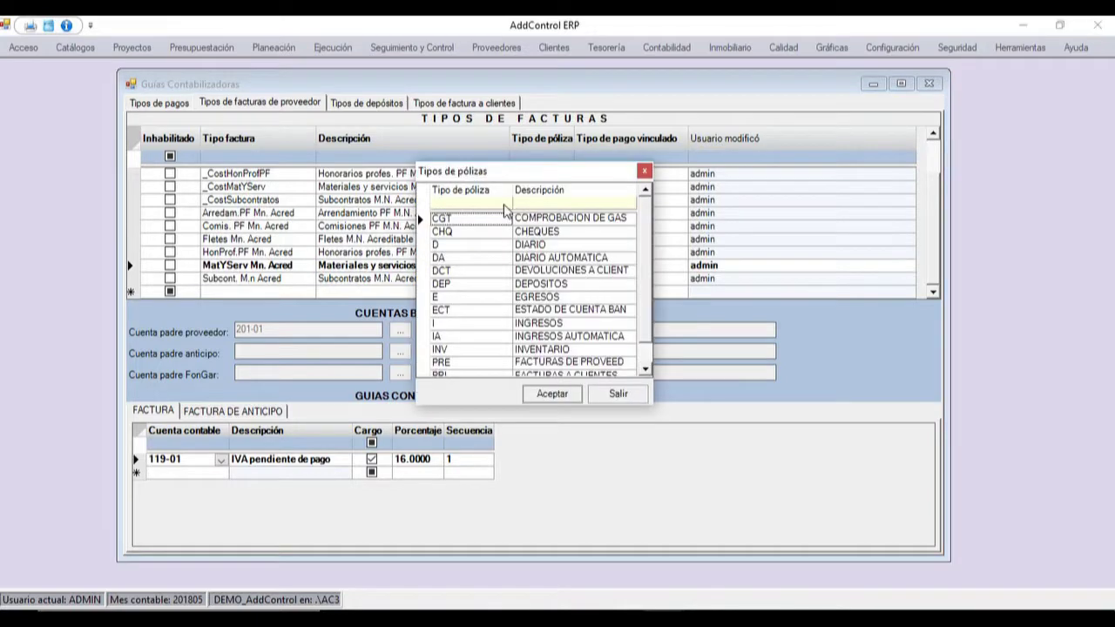
pyautogui.click(504, 206)
pyautogui.write('pre')
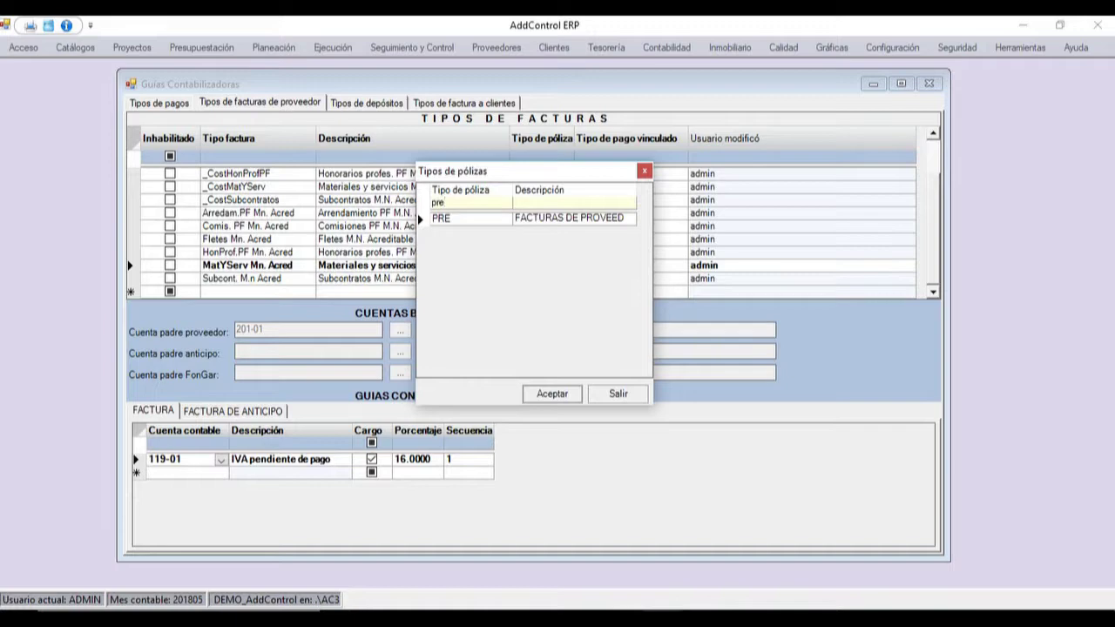
pyautogui.click(644, 170)
# - Examine the description, policy type, linked payment type and modifying user of the MatYServ Mn. Acred invoice type
pyautogui.click(479, 274)
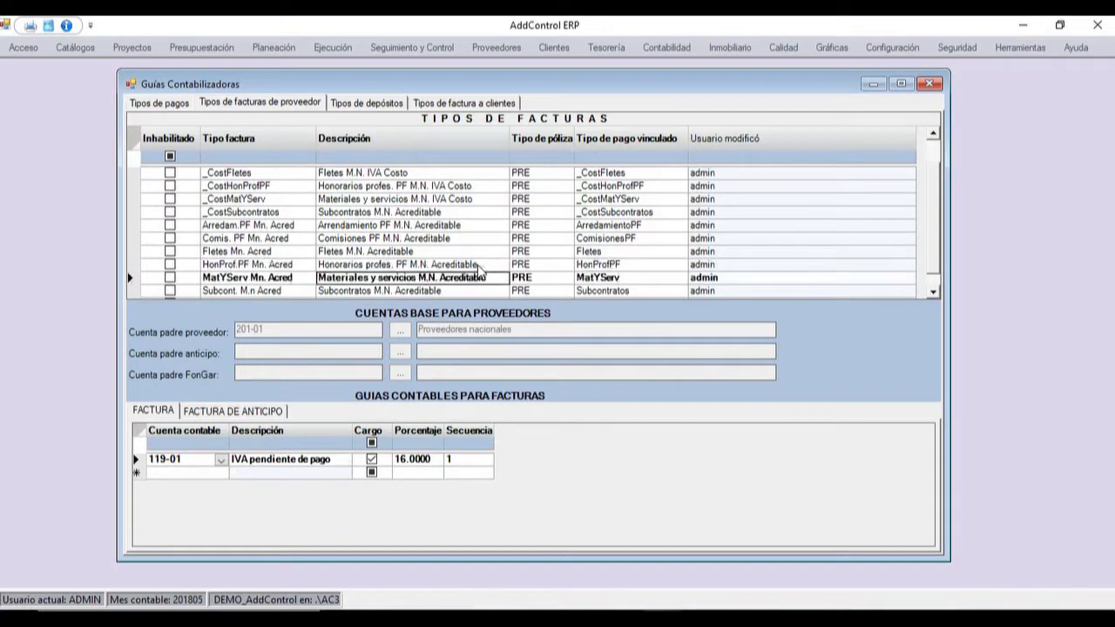
pyautogui.press('Up')
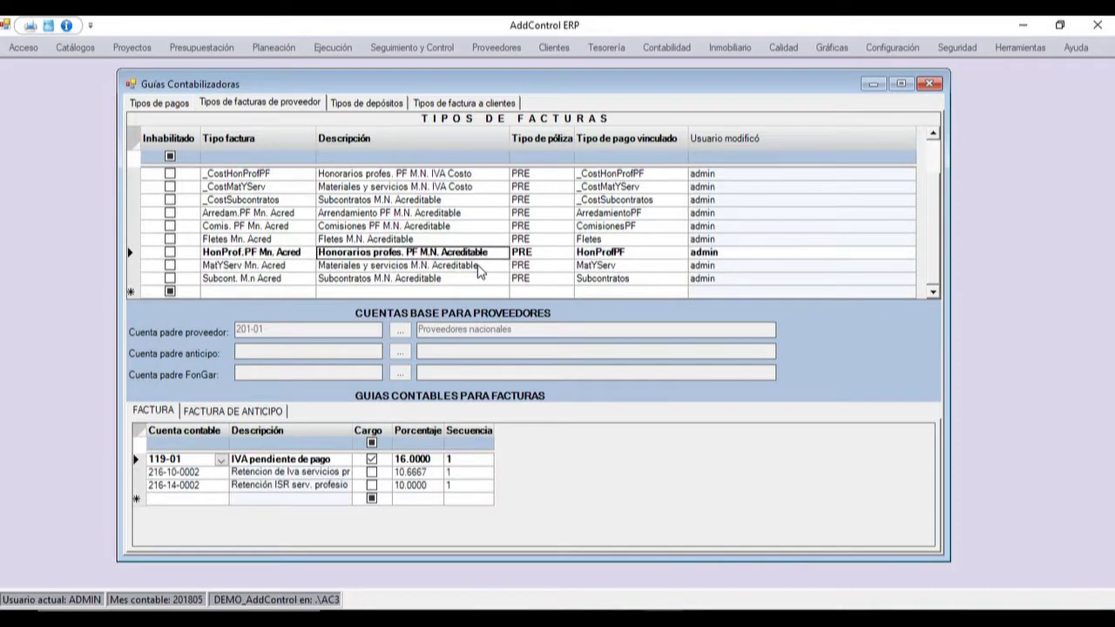
pyautogui.press('Down')
pyautogui.press('Right')
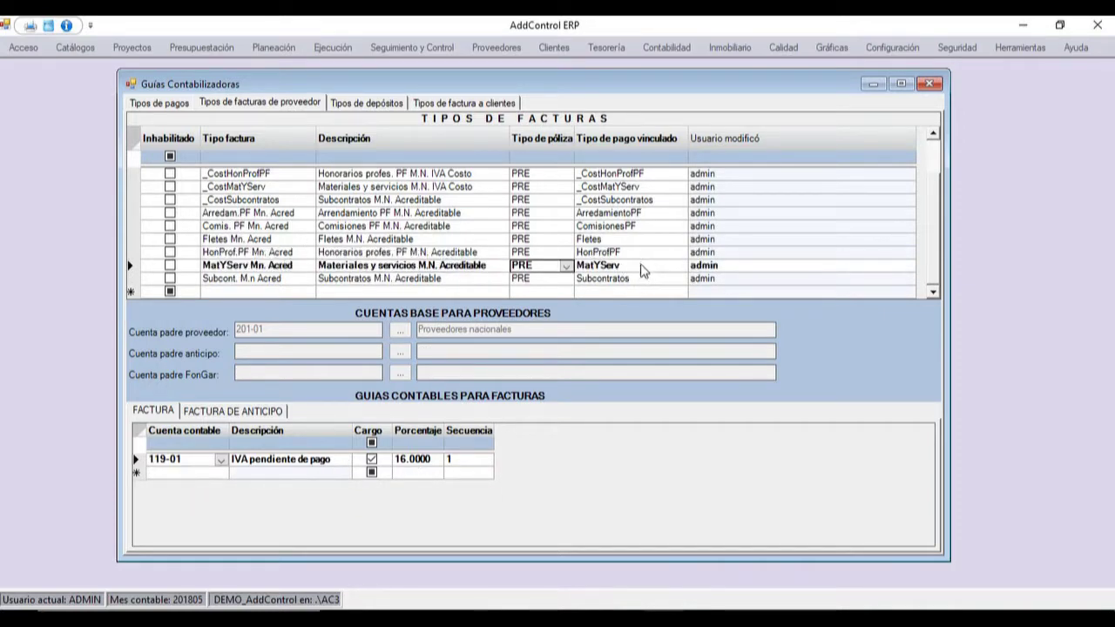
pyautogui.press('Right')
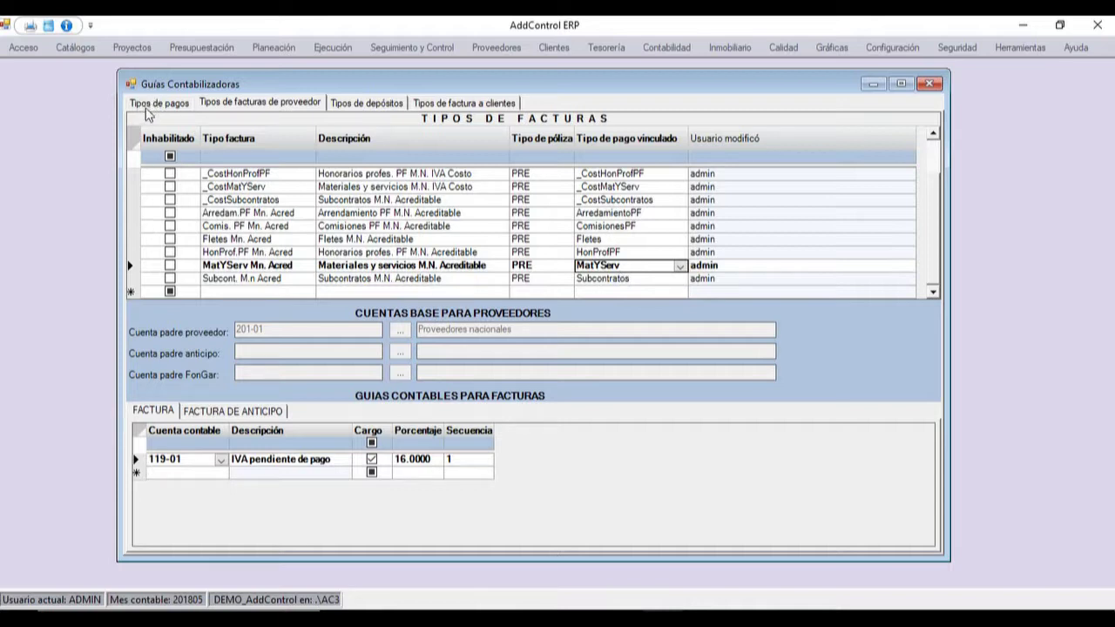
pyautogui.click(740, 269)
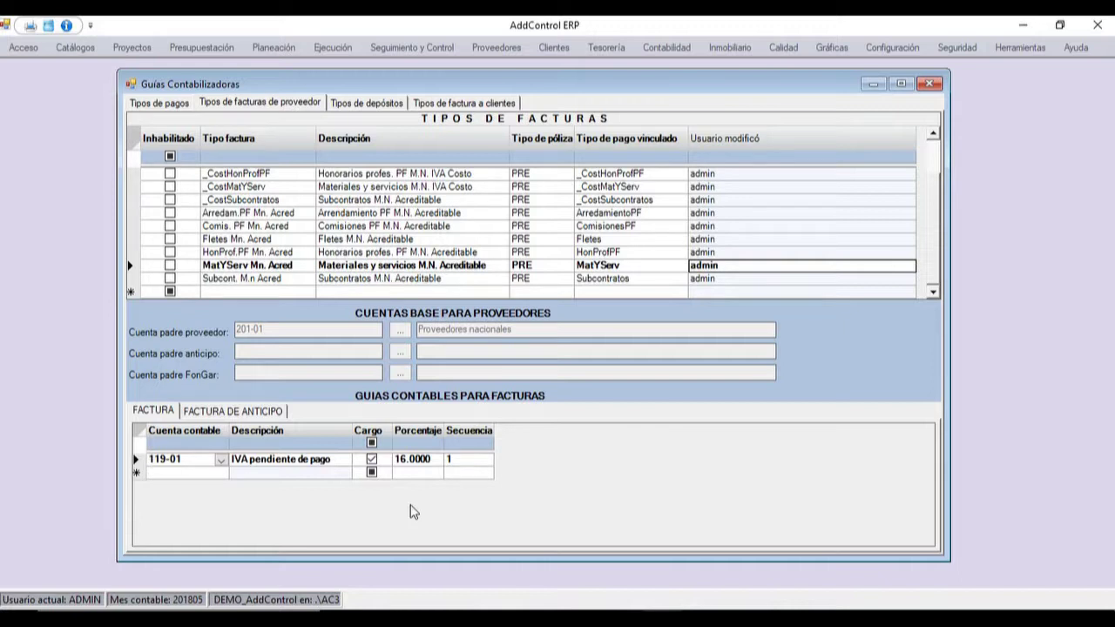
# - Inspect the description, charge setting and percentage of account 119-01 in the MatYServ Mn. Acred invoice guide
pyautogui.click(283, 468)
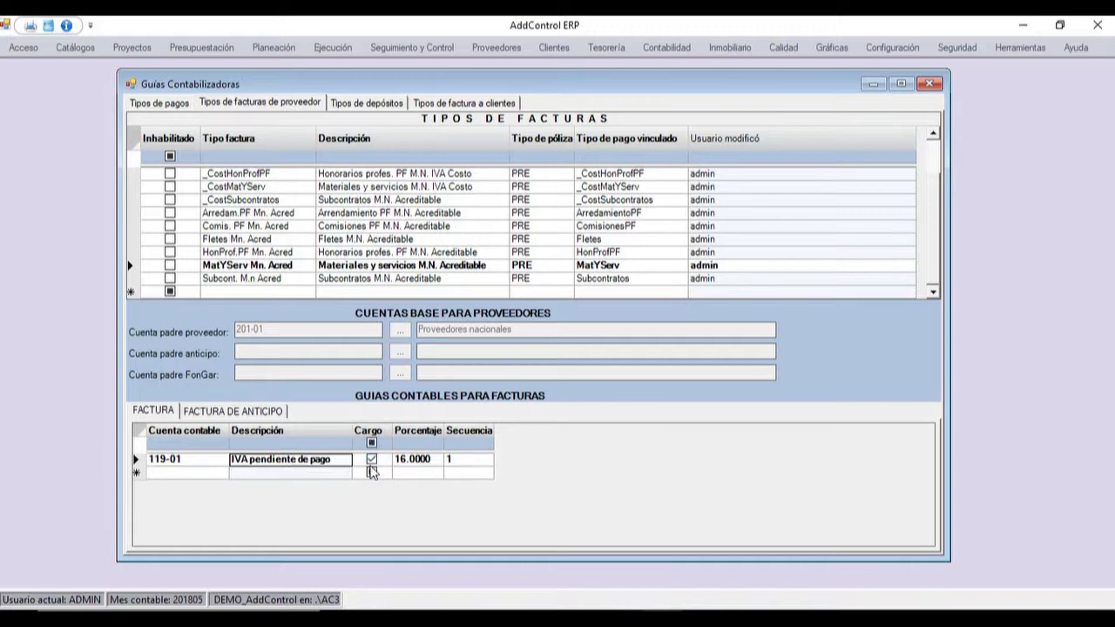
pyautogui.press('Tab')
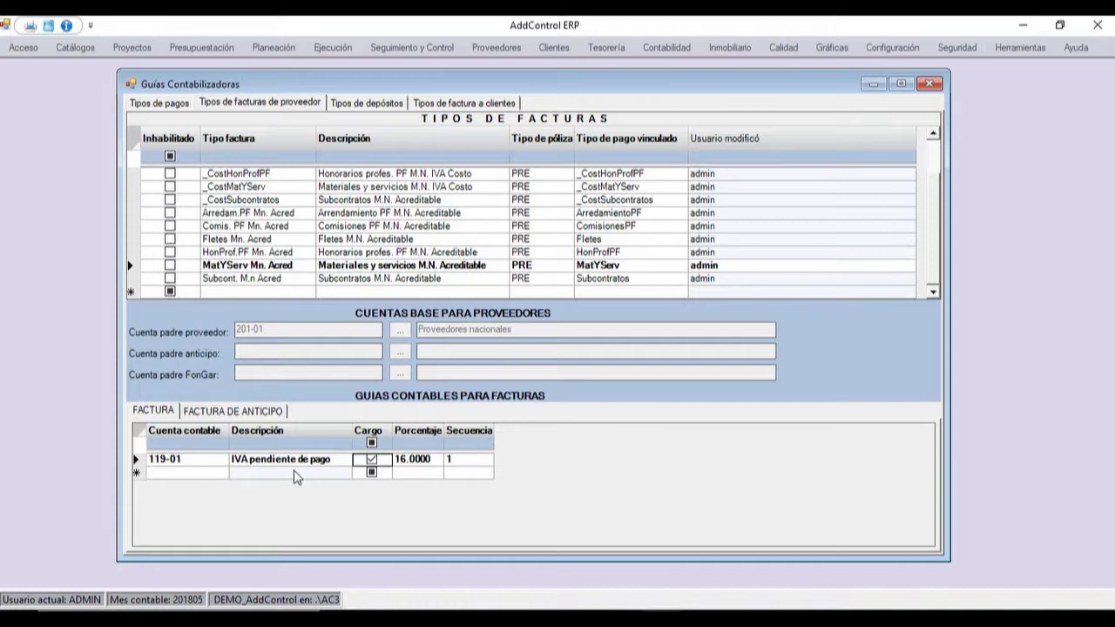
pyautogui.click(417, 462)
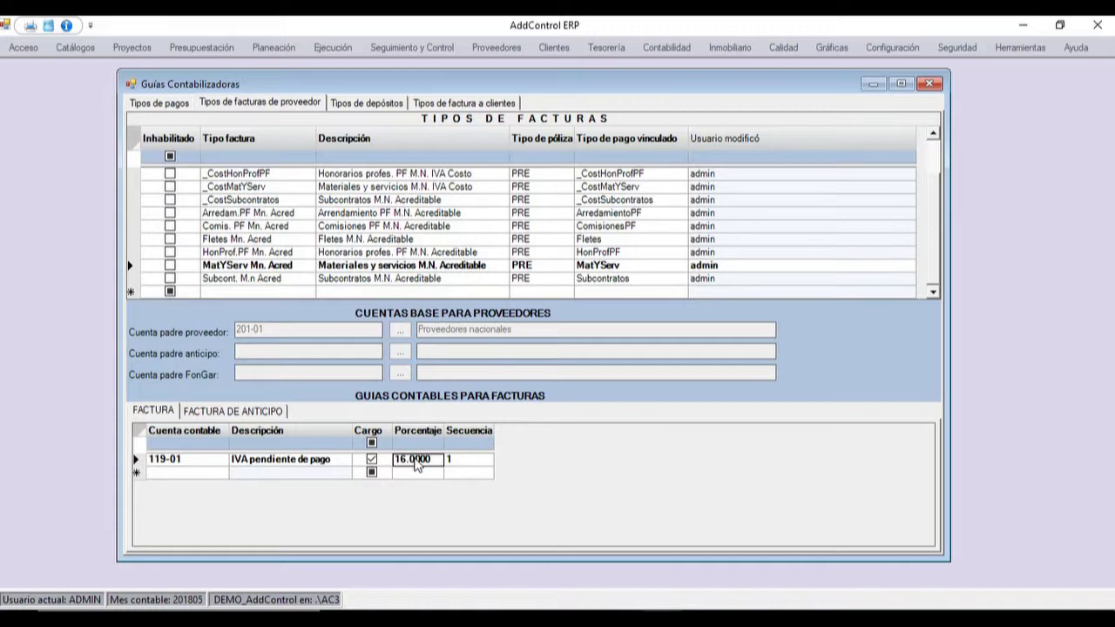
# - Check the sequence and percentage of account 119-01 in the MatYServ Mn. Acred invoice guide
pyautogui.click(468, 468)
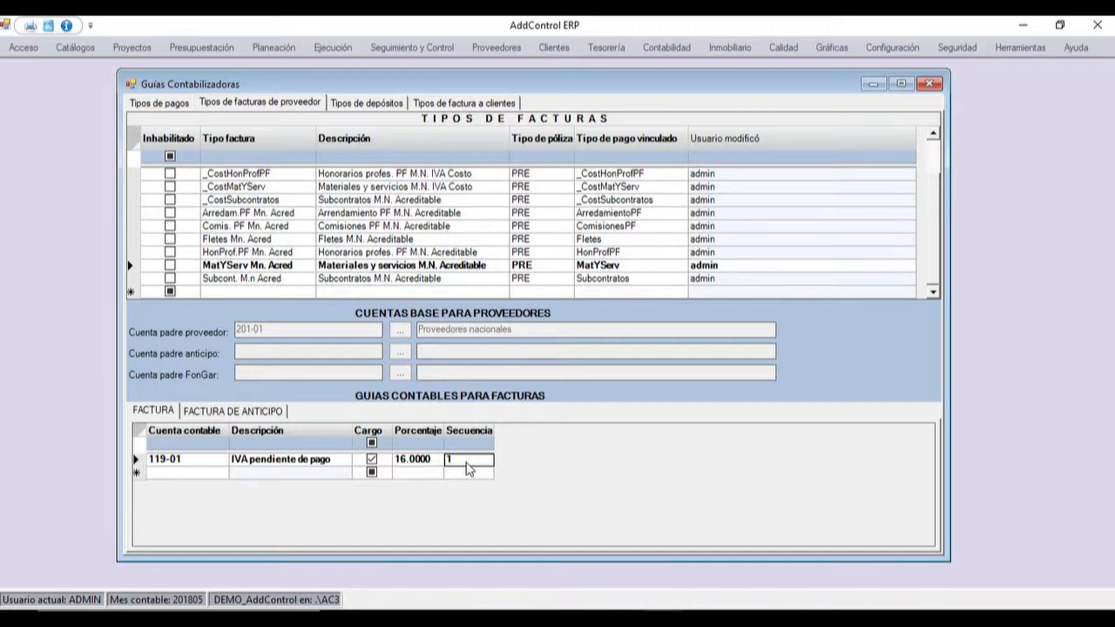
pyautogui.hotkey('shift', 'Tab')
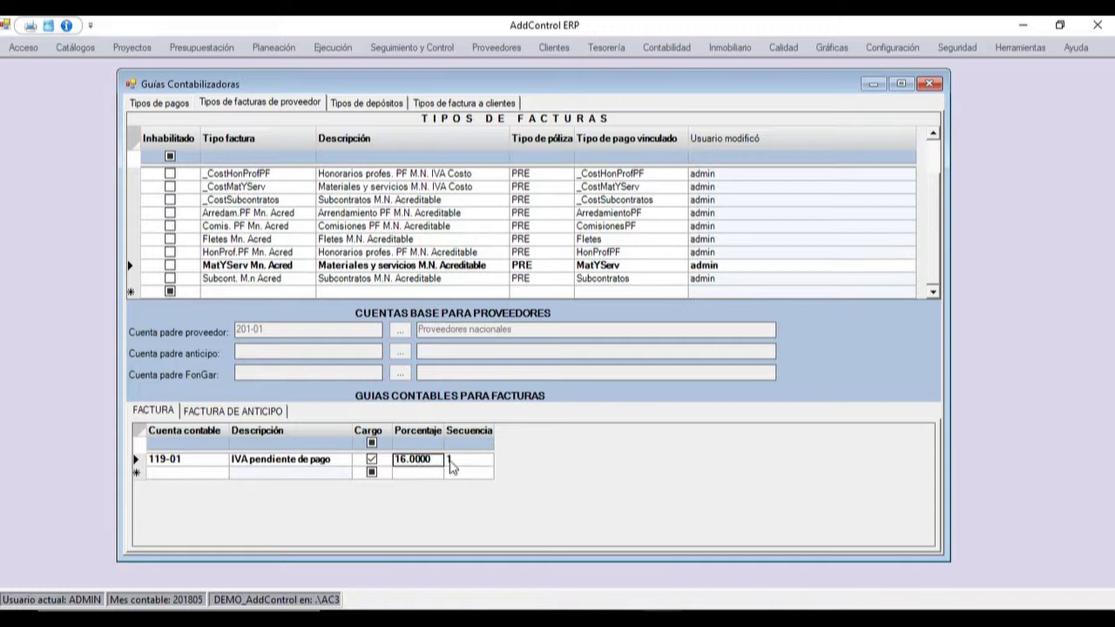
pyautogui.click(470, 465)
# - Add account 119-01, IVA pendiente de pago, to the MatYServ Mn. Acred advance invoice guide by searching account descriptions for "iva"
pyautogui.click(243, 414)
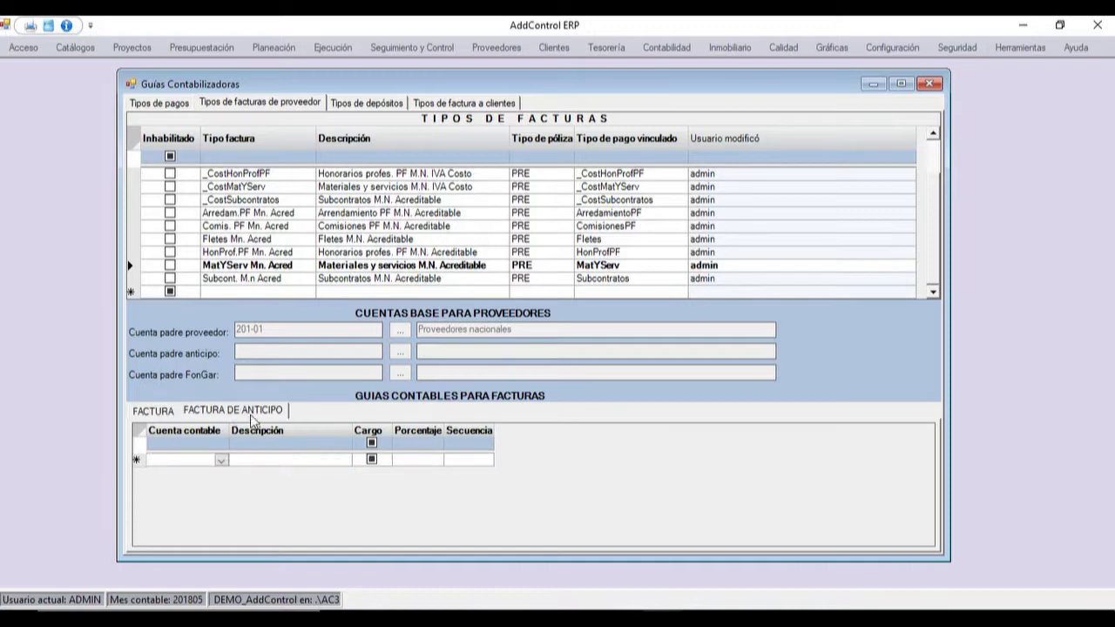
pyautogui.click(221, 461)
pyautogui.click(534, 207)
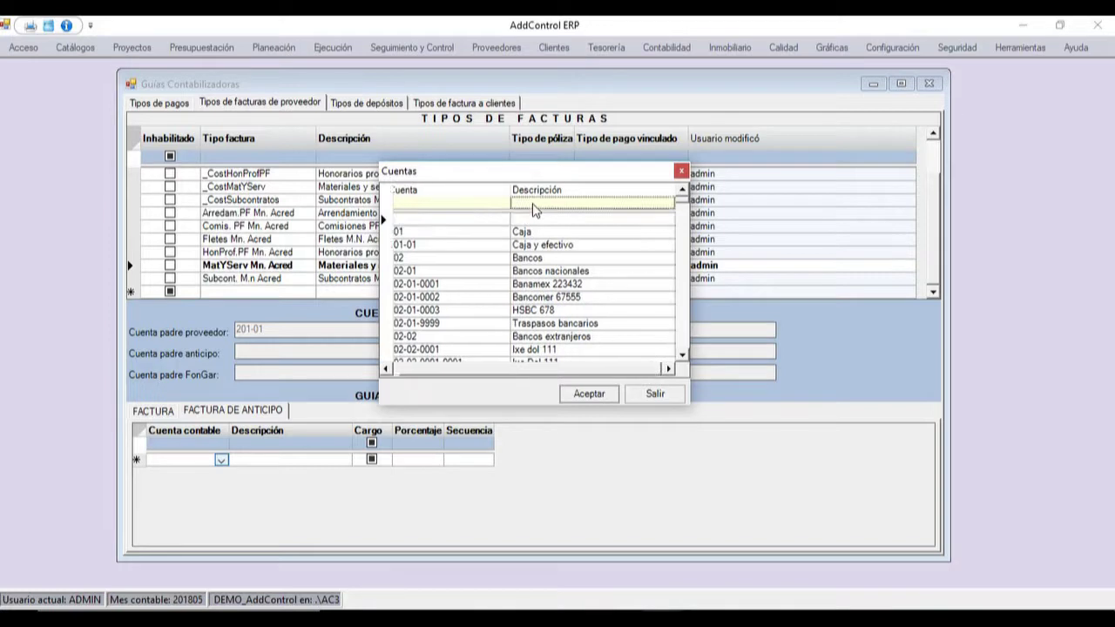
pyautogui.write('iva')
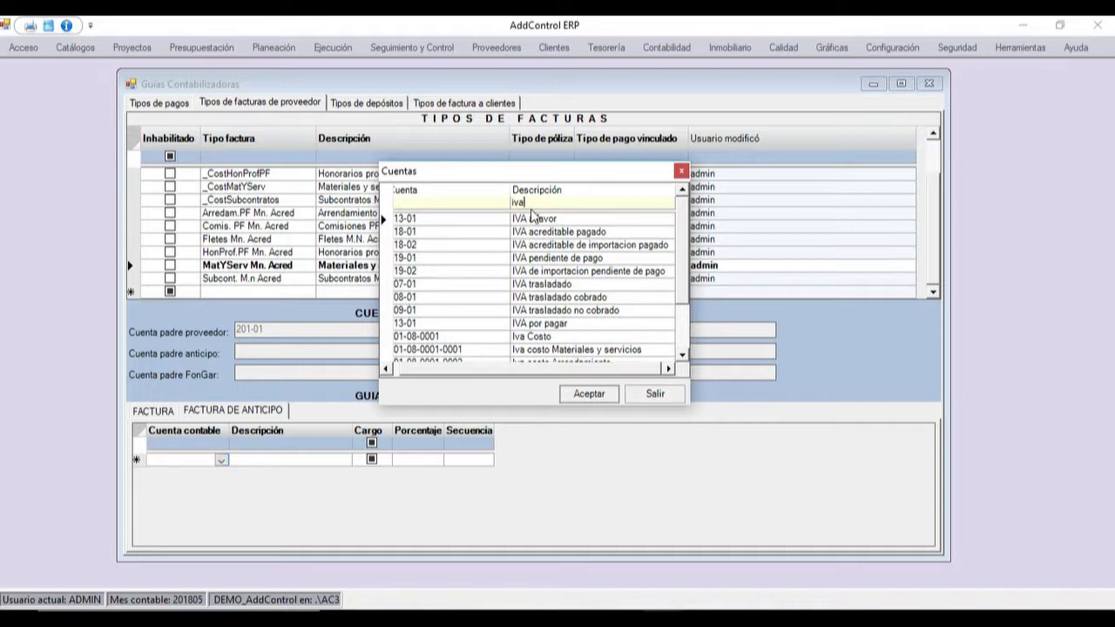
pyautogui.click(445, 264)
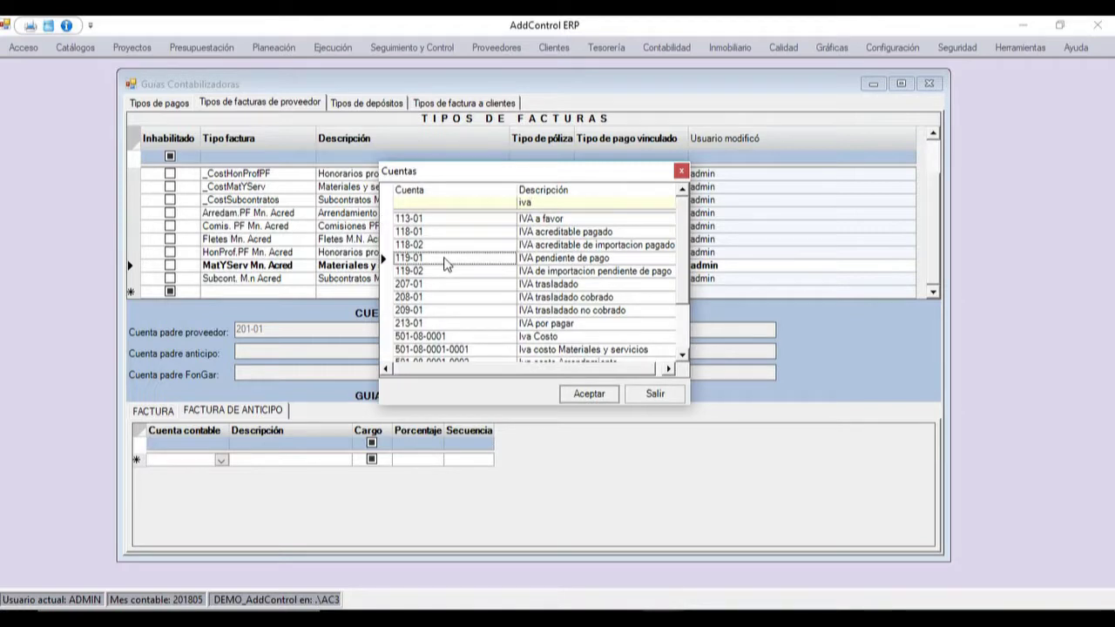
pyautogui.doubleClick(445, 264)
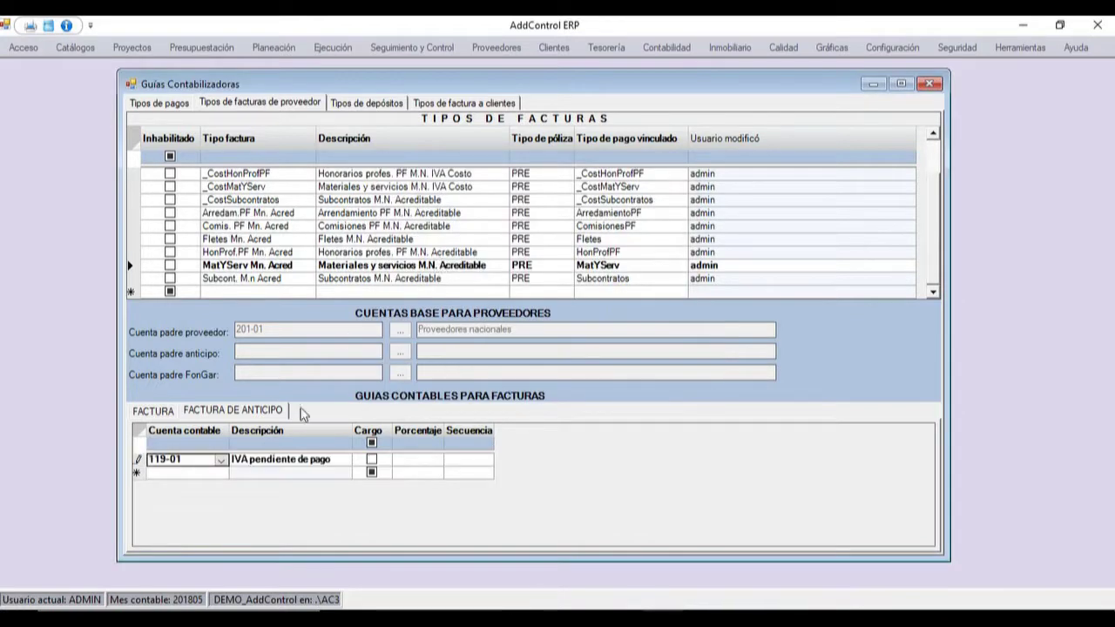
# - Mark account 119-01 in the advance invoice guide as a charge with percentage 16 and sequence 1, and commit the row
pyautogui.click(370, 461)
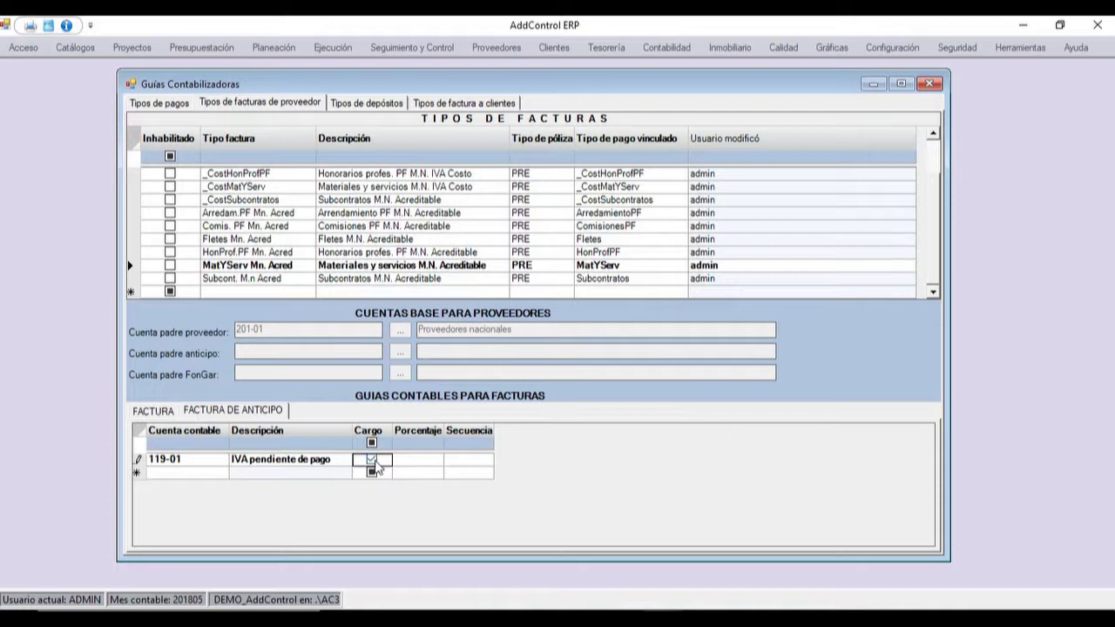
pyautogui.press('Tab')
pyautogui.write('16')
pyautogui.press('Tab')
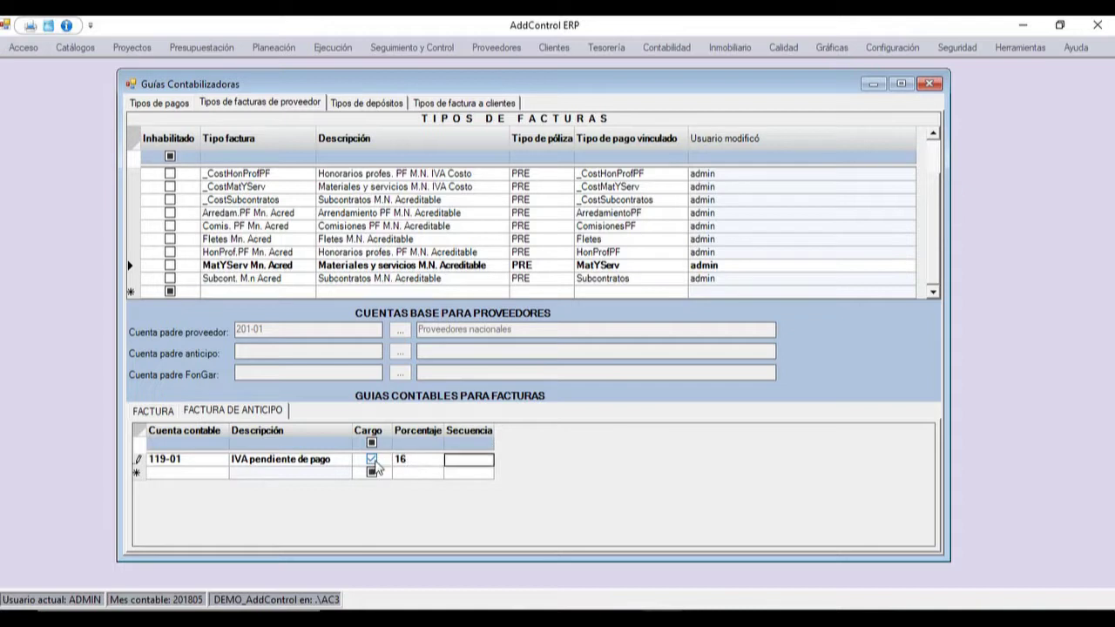
pyautogui.write('1')
pyautogui.click(315, 466)
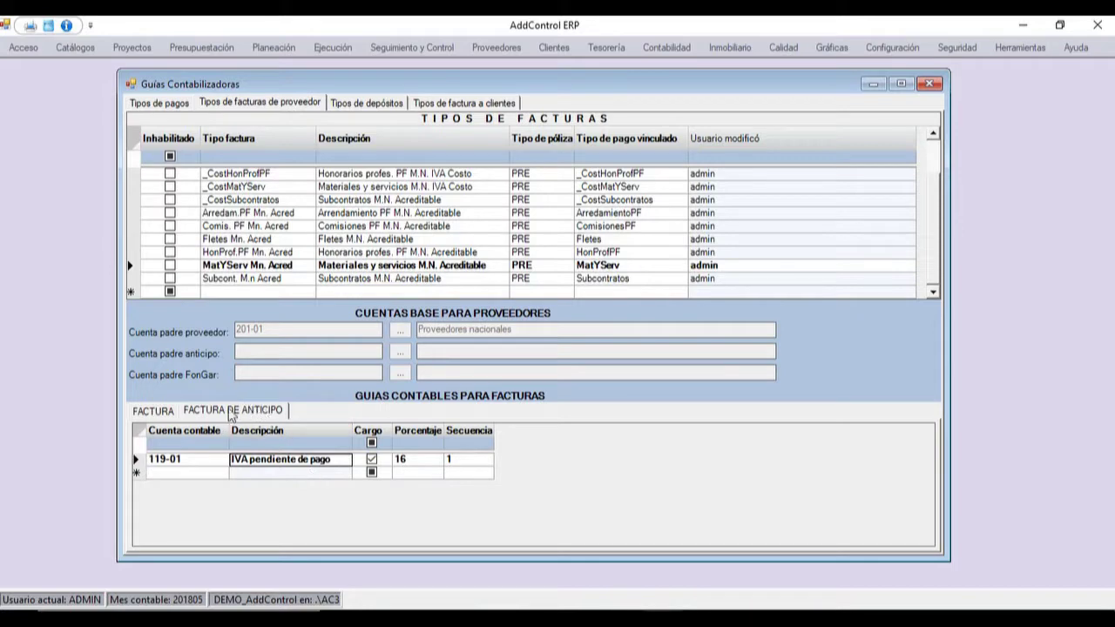
# - Return to the regular invoice guide and inspect account 119-01's description, percentage and sequence for the HonProf.PF Mn. Acred invoice type
pyautogui.click(156, 416)
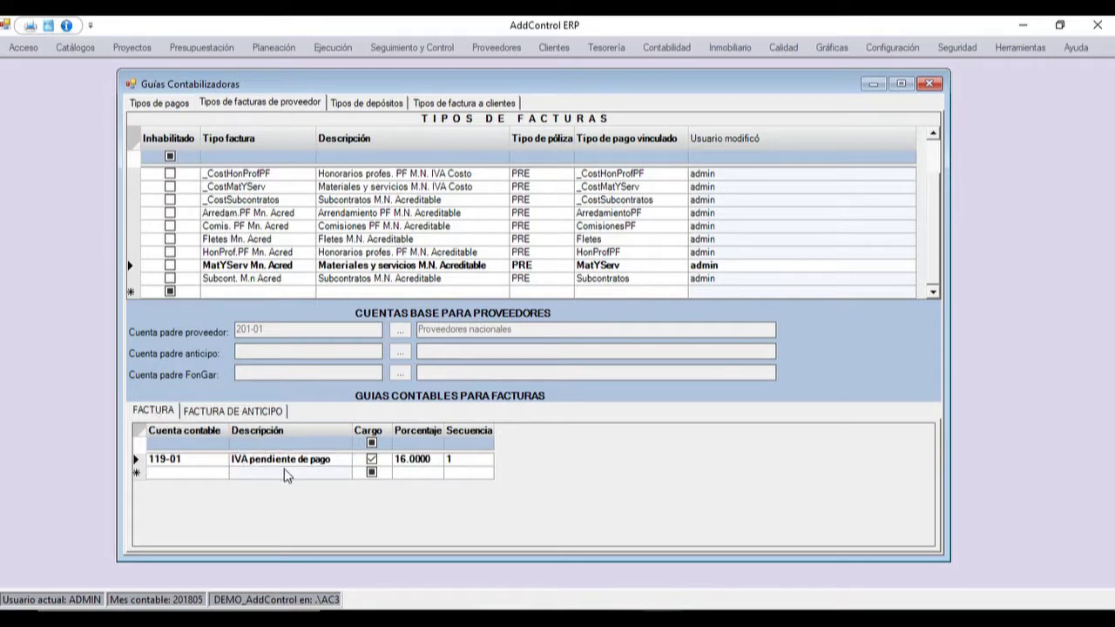
pyautogui.click(340, 255)
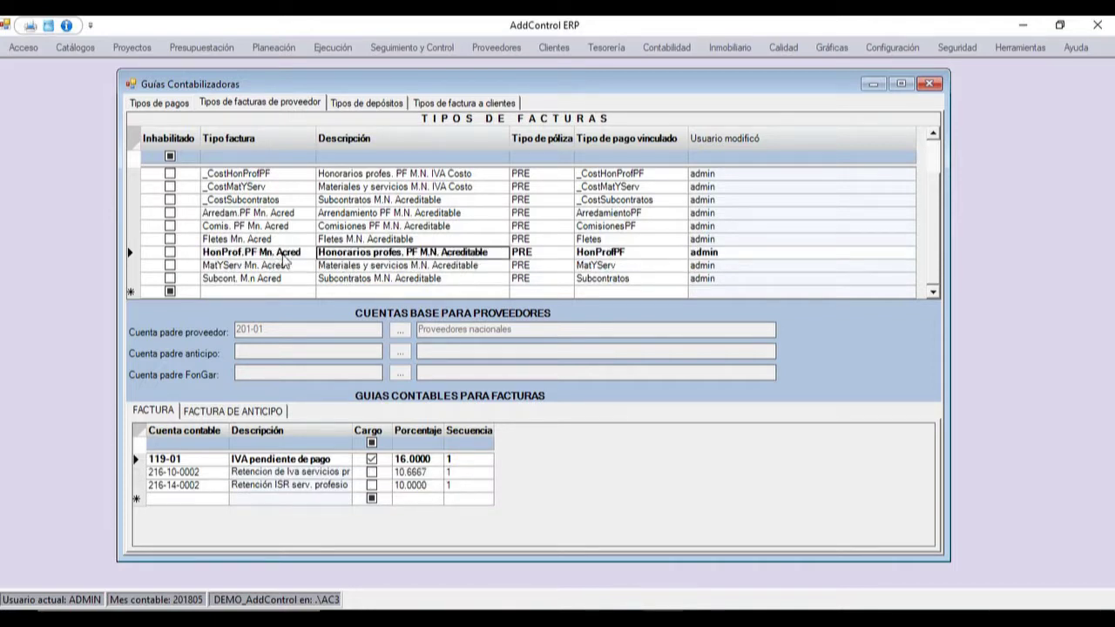
pyautogui.click(262, 461)
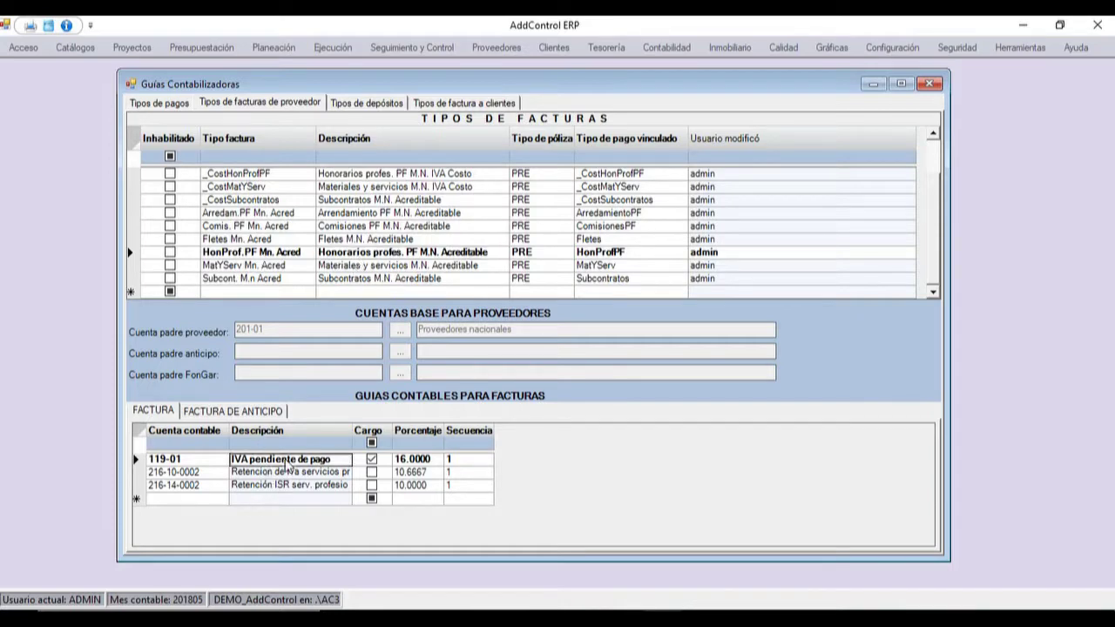
pyautogui.click(416, 463)
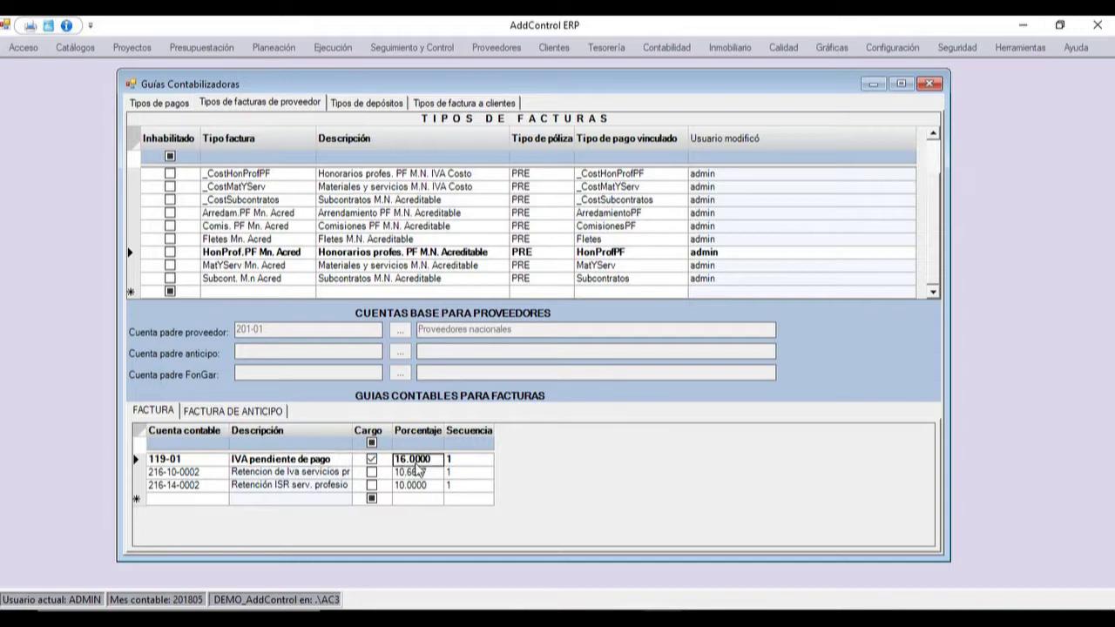
pyautogui.click(289, 463)
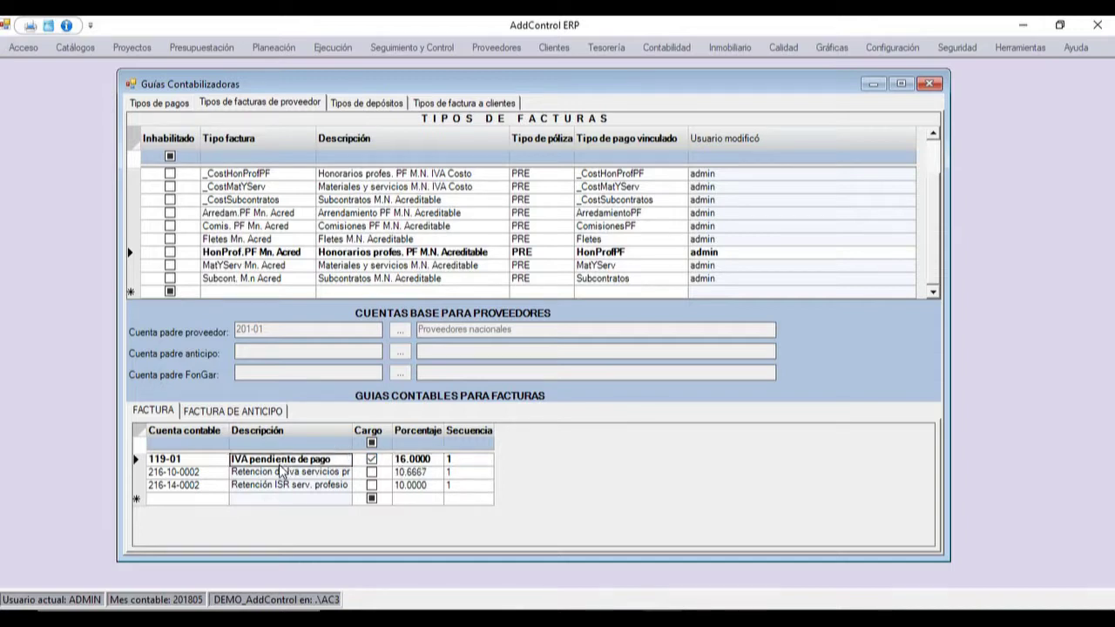
pyautogui.click(475, 462)
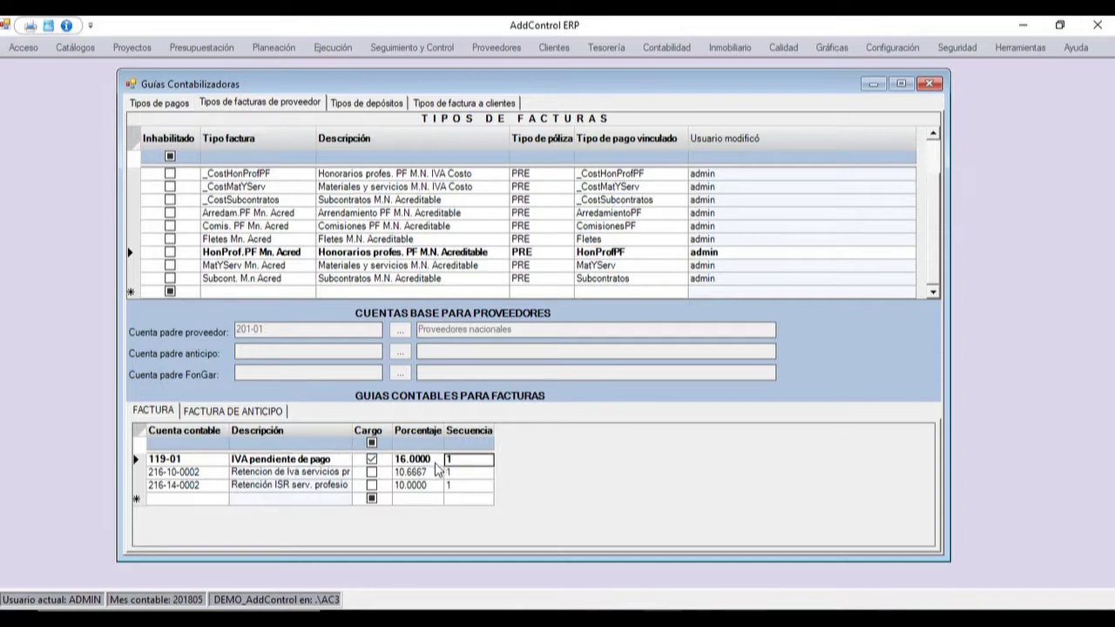
# - Widen the guide's description column and compare the descriptions and percentages of retention accounts 216-10-0002 and 216-14-0002
pyautogui.click(285, 474)
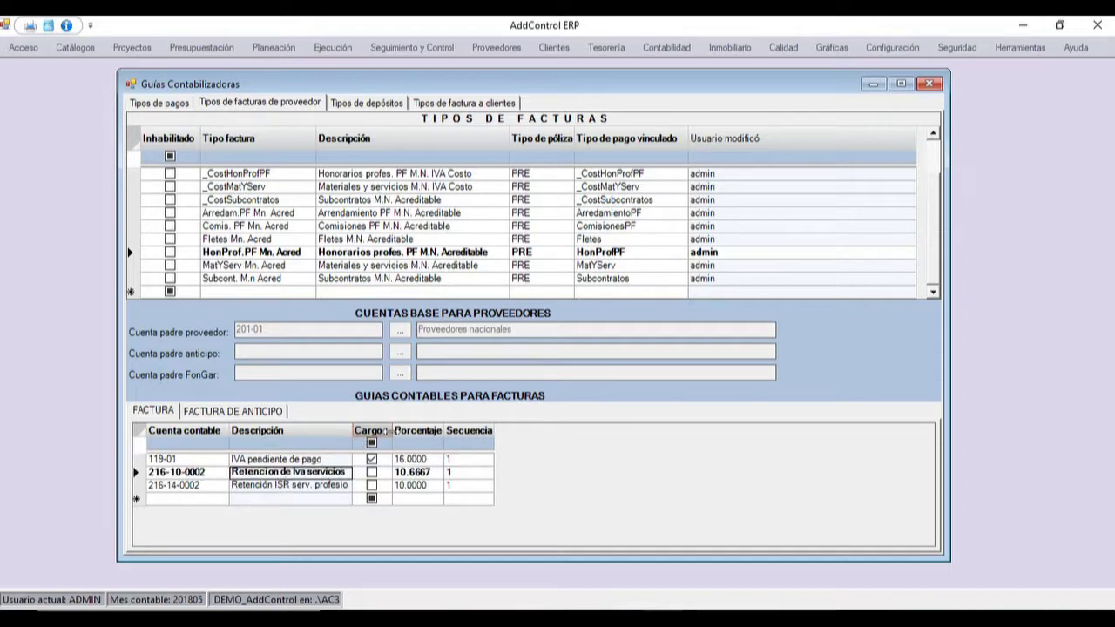
pyautogui.moveTo(409, 436); pyautogui.dragTo(421, 436)
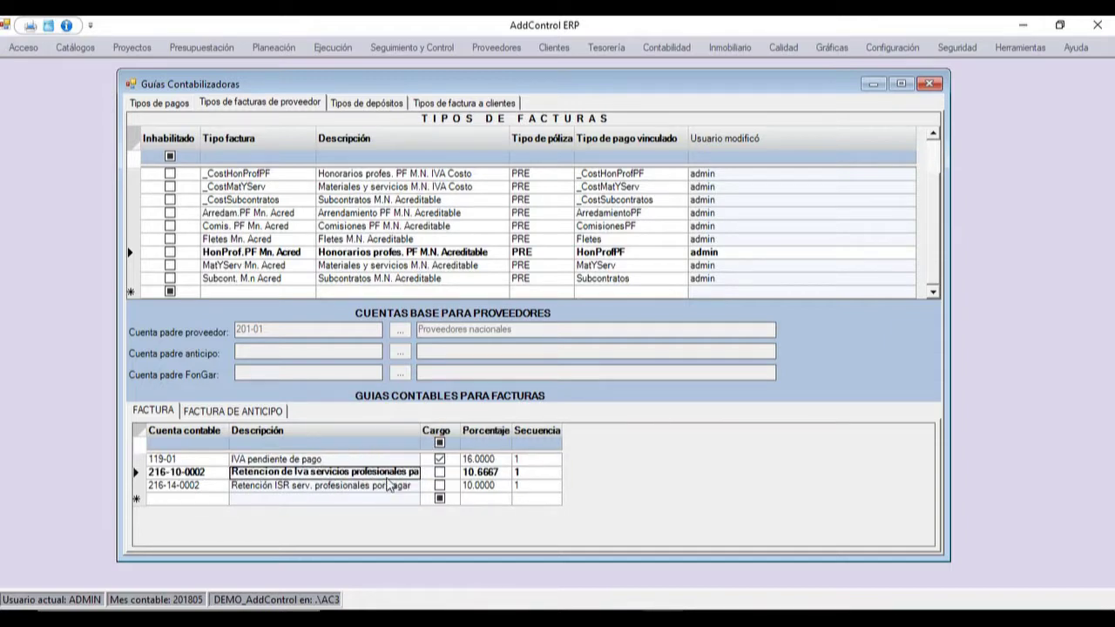
pyautogui.click(331, 487)
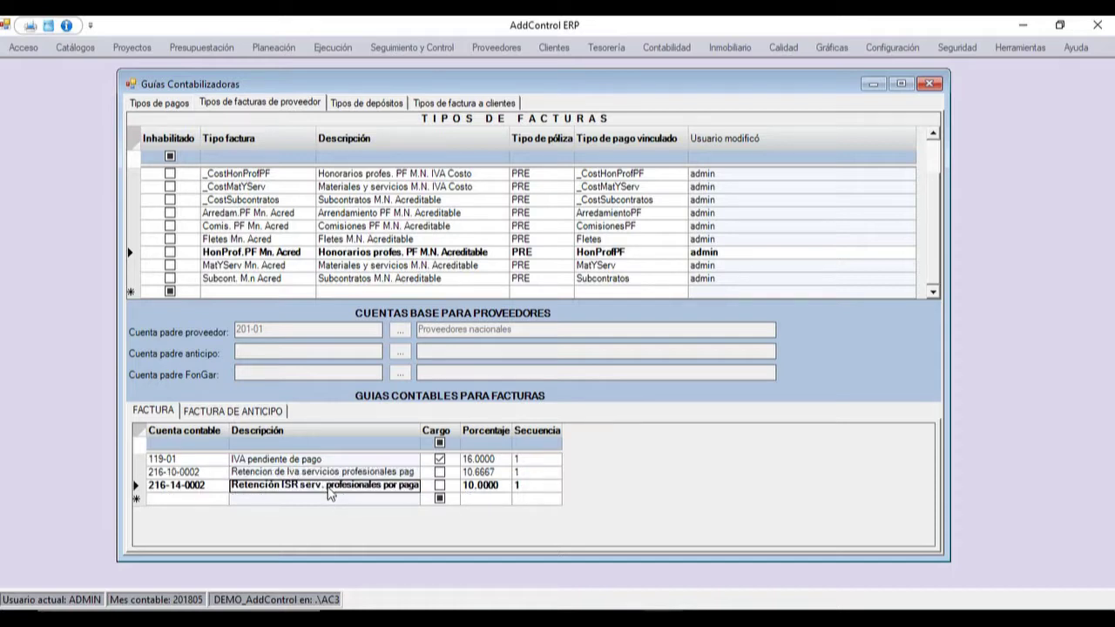
pyautogui.click(380, 475)
pyautogui.click(375, 491)
pyautogui.click(486, 473)
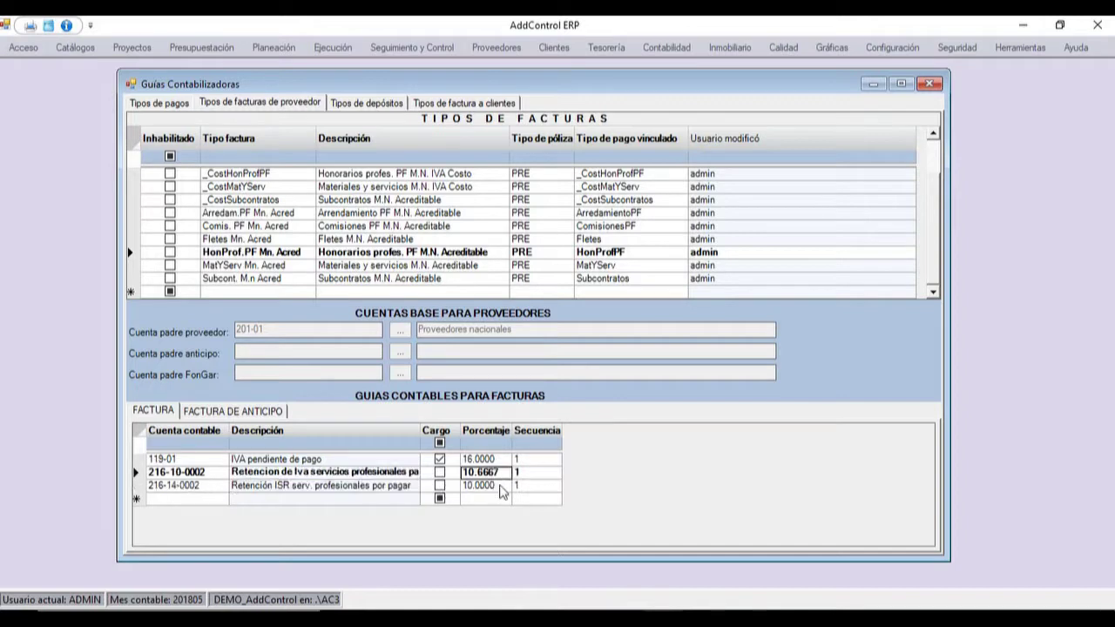
pyautogui.click(487, 488)
pyautogui.click(487, 473)
pyautogui.click(489, 490)
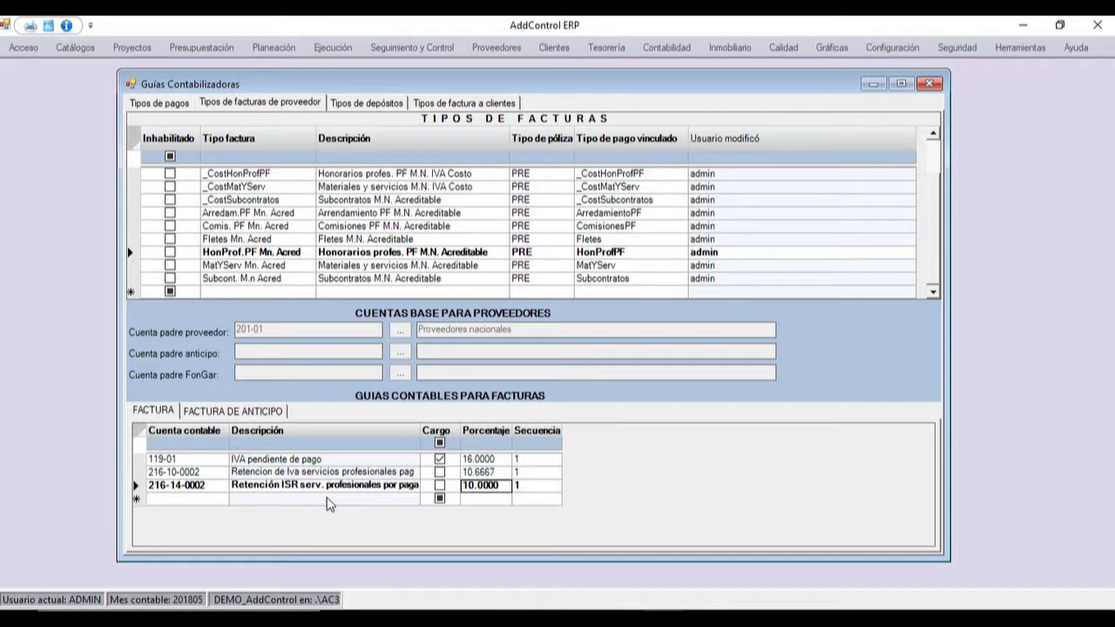
# - Compare the HonProf.PF Mn. Acred and MatYServ Mn. Acred invoice types and look at the blank row for new types
pyautogui.click(370, 265)
pyautogui.click(358, 254)
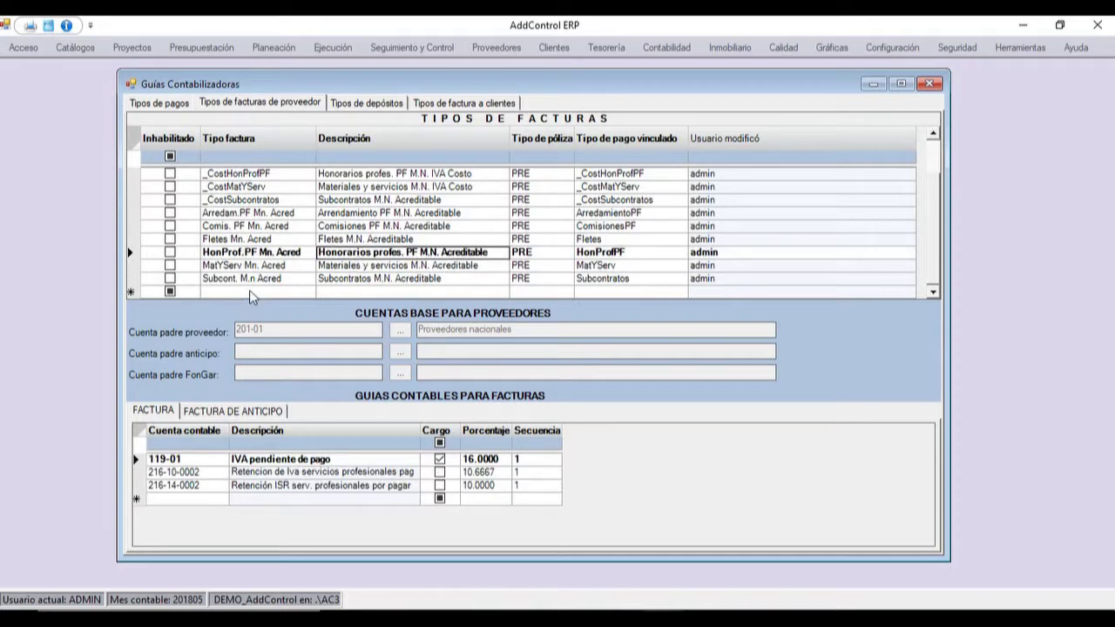
pyautogui.click(254, 293)
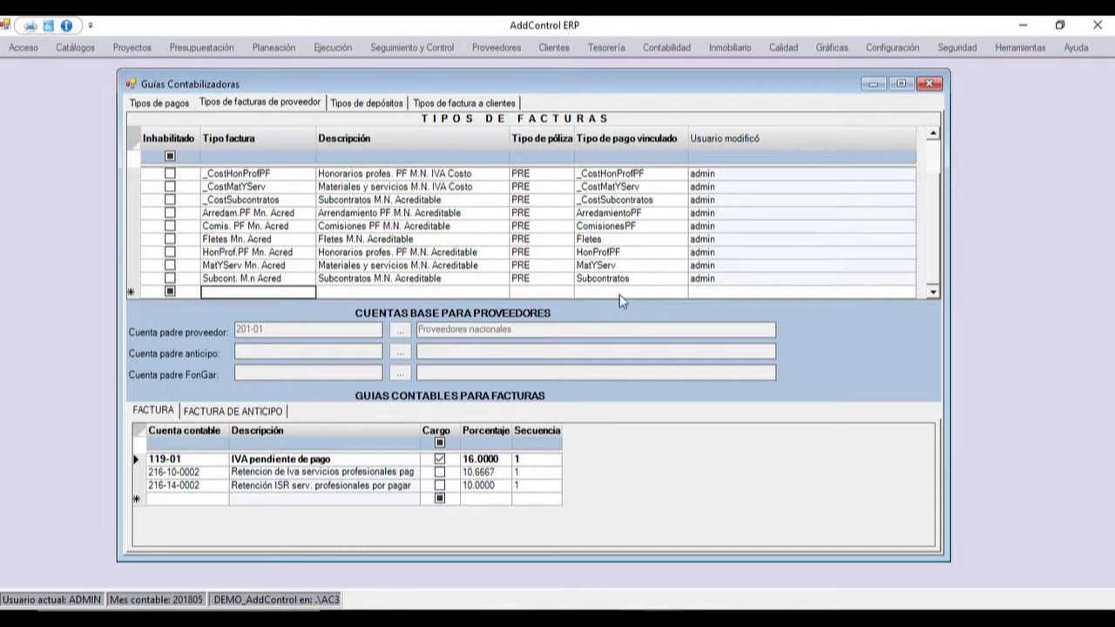
pyautogui.click(291, 267)
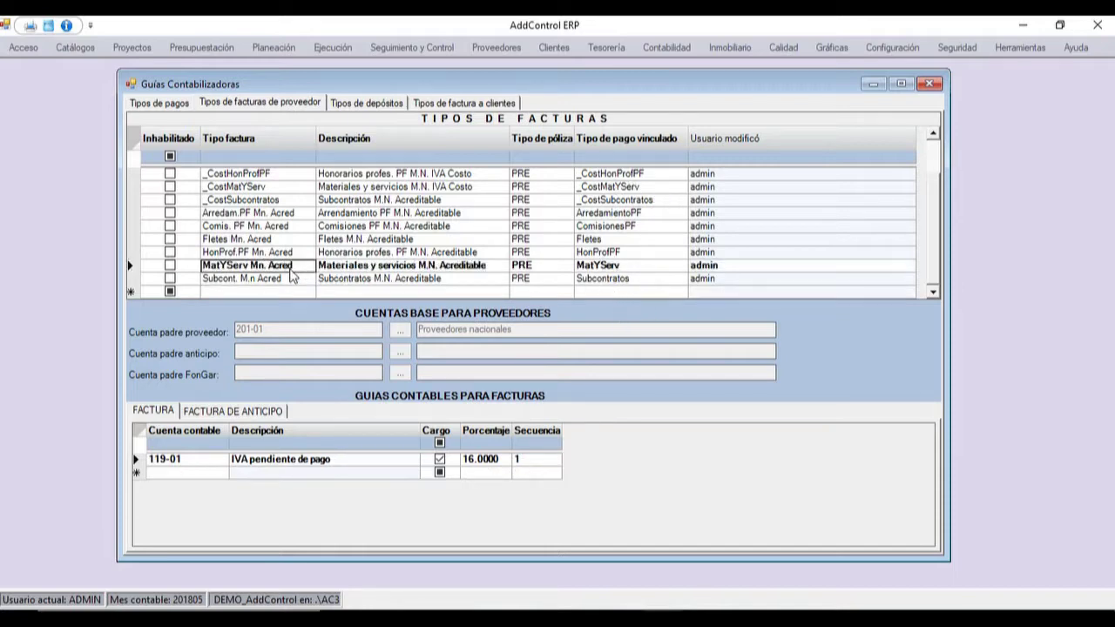
pyautogui.click(358, 266)
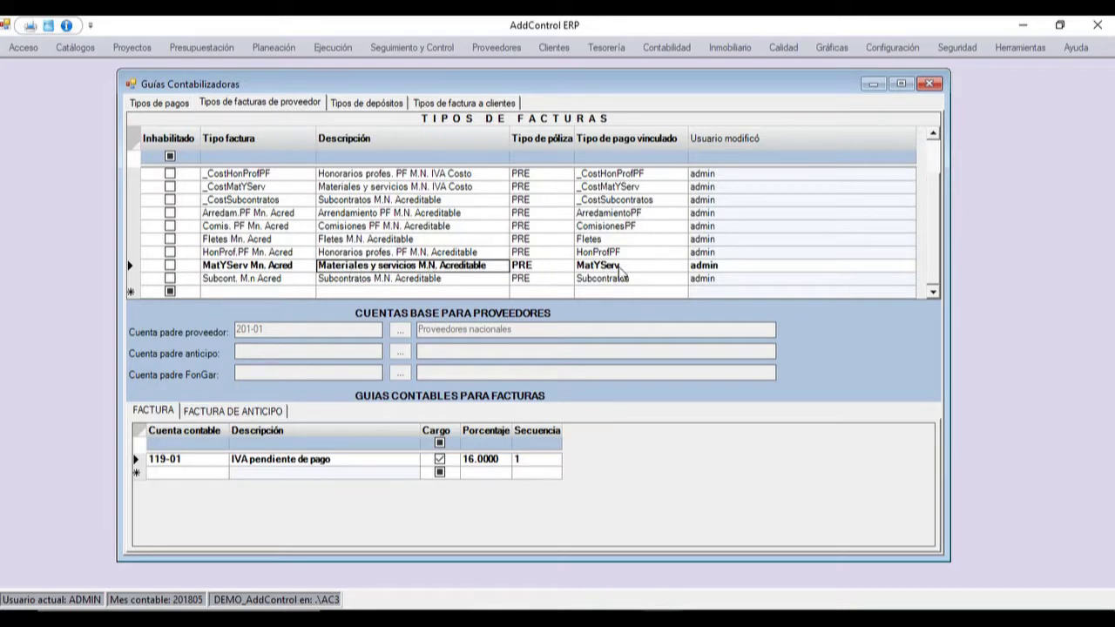
# - Examine the MatYServ payment type's name, description, and cheque and transfer policy types
pyautogui.click(158, 103)
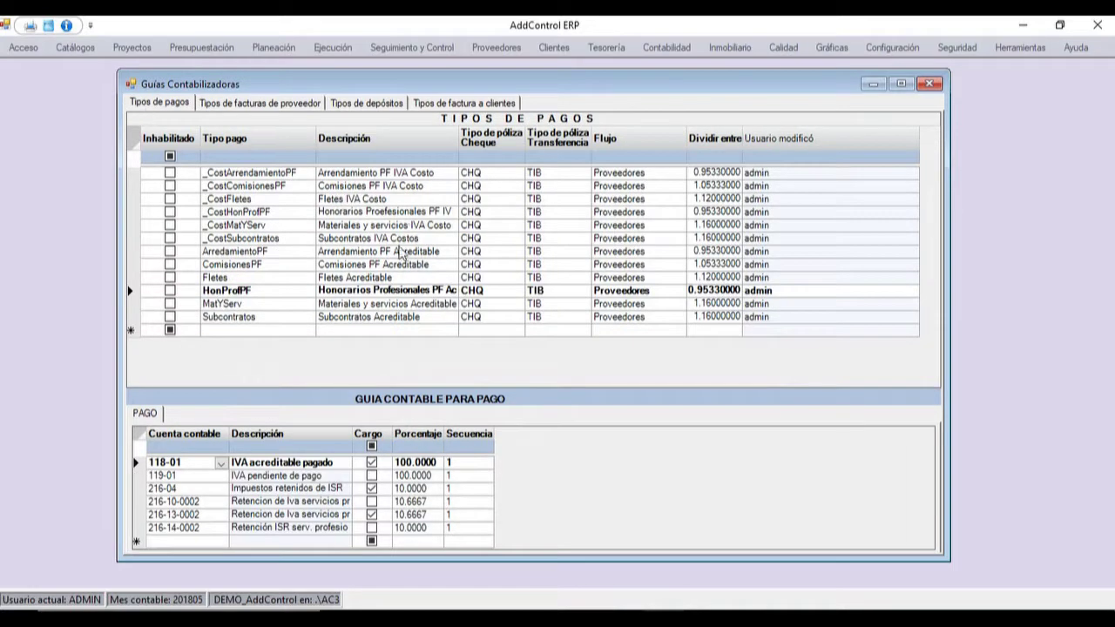
pyautogui.click(232, 335)
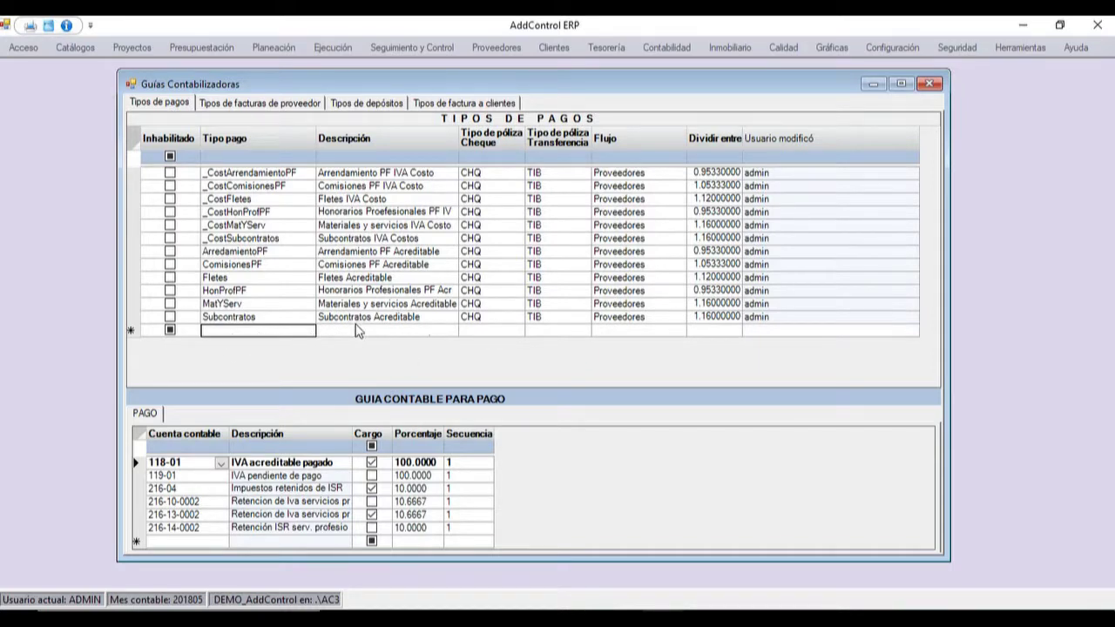
pyautogui.click(225, 306)
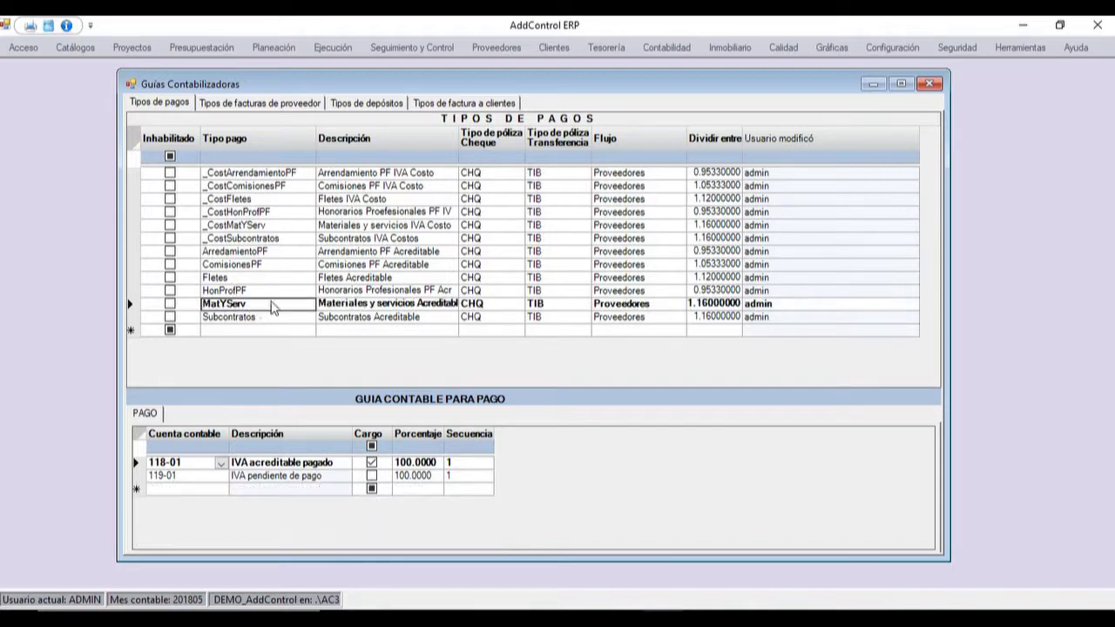
pyautogui.click(381, 307)
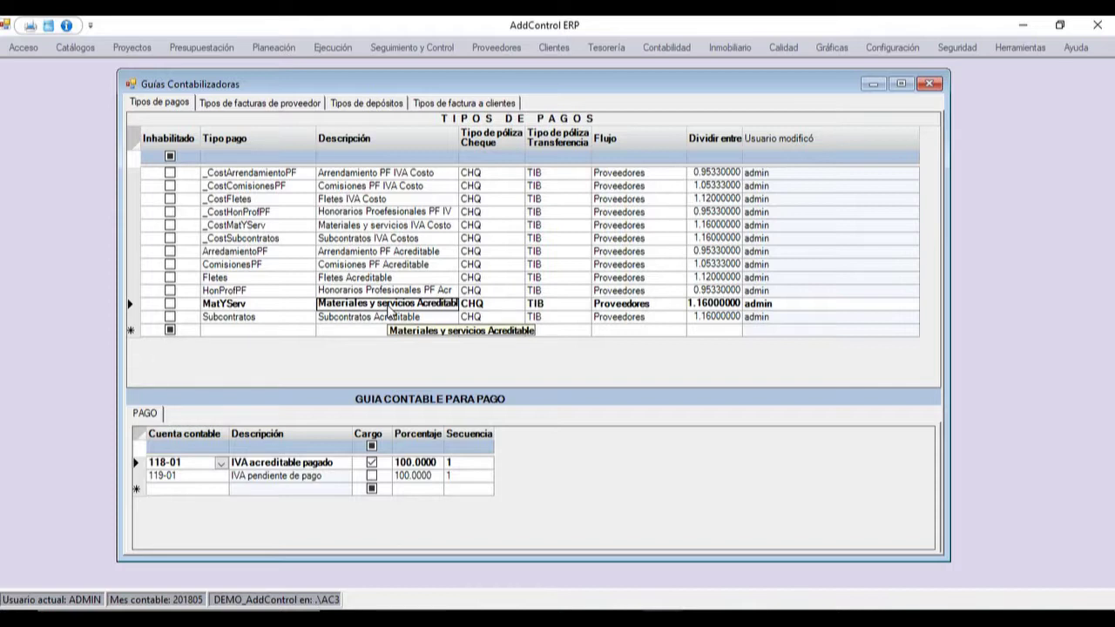
pyautogui.click(268, 309)
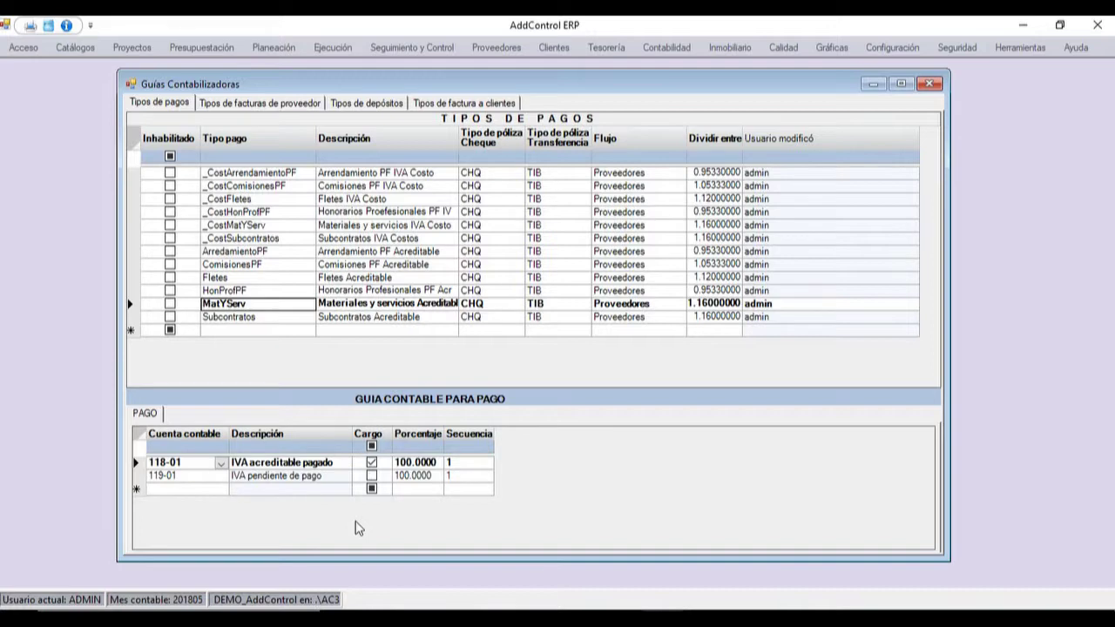
pyautogui.click(476, 305)
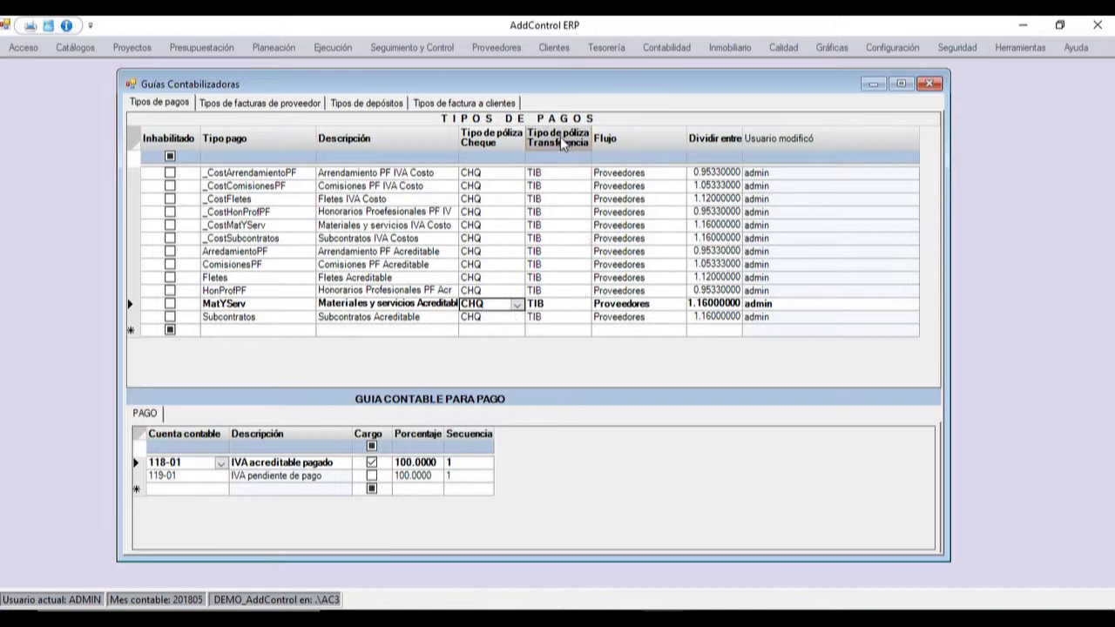
pyautogui.click(561, 312)
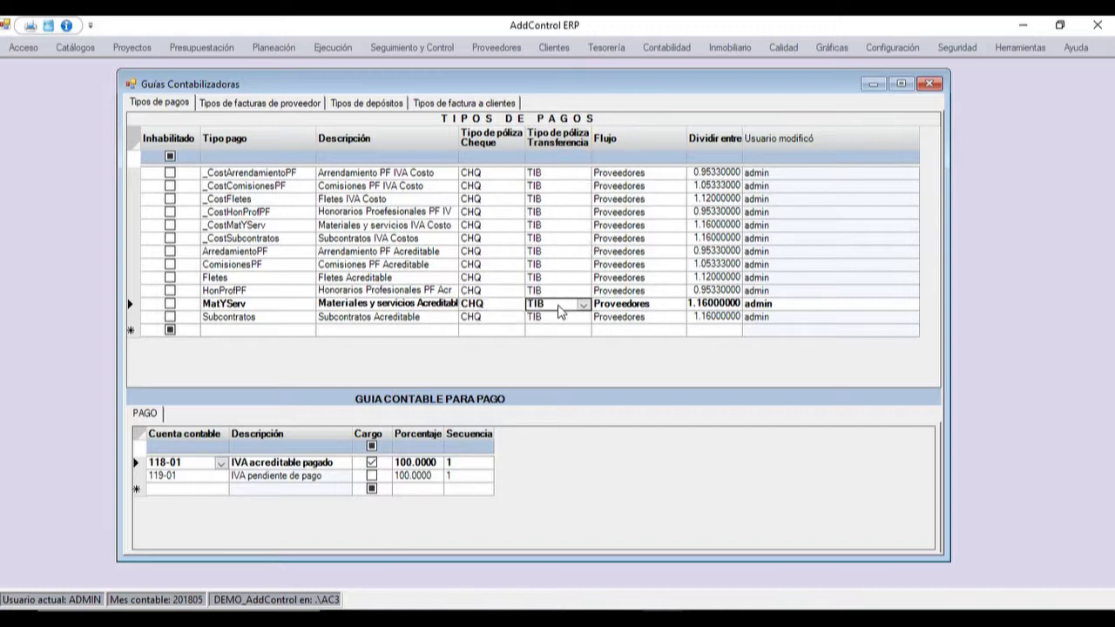
# - Choose Proveedores as the MatYServ payment type's flow and check its divisor
pyautogui.click(624, 305)
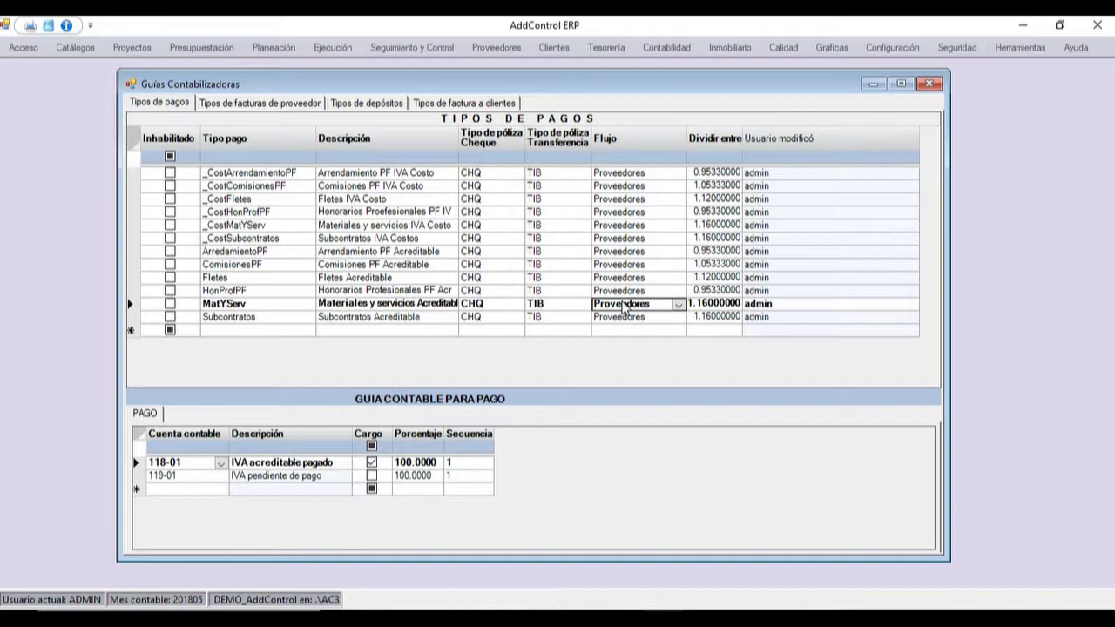
pyautogui.click(678, 305)
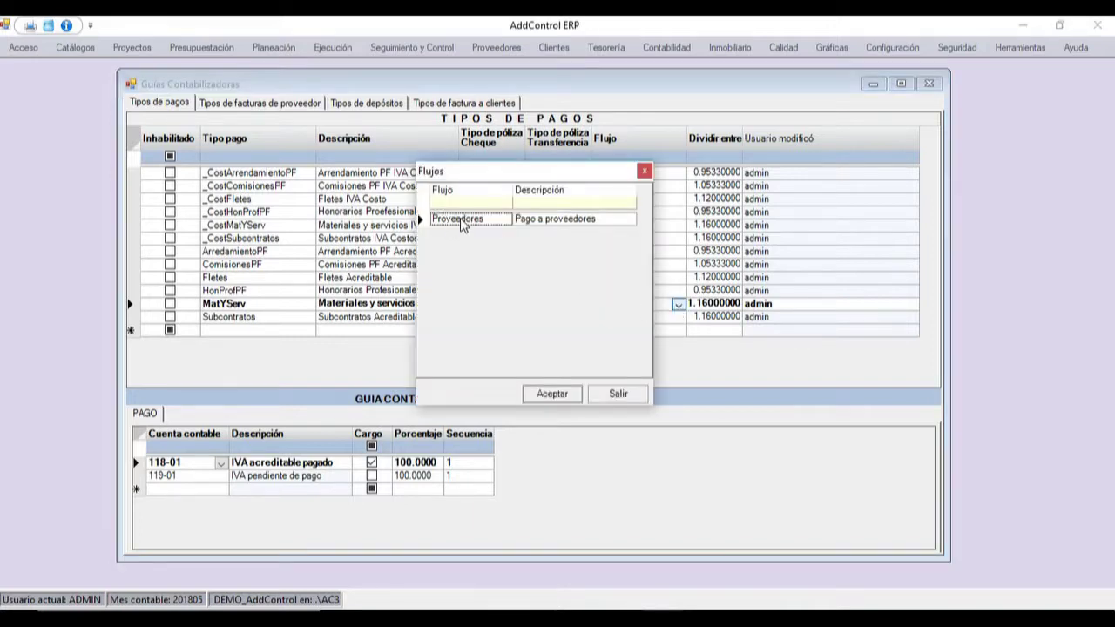
pyautogui.doubleClick(461, 224)
pyautogui.click(707, 304)
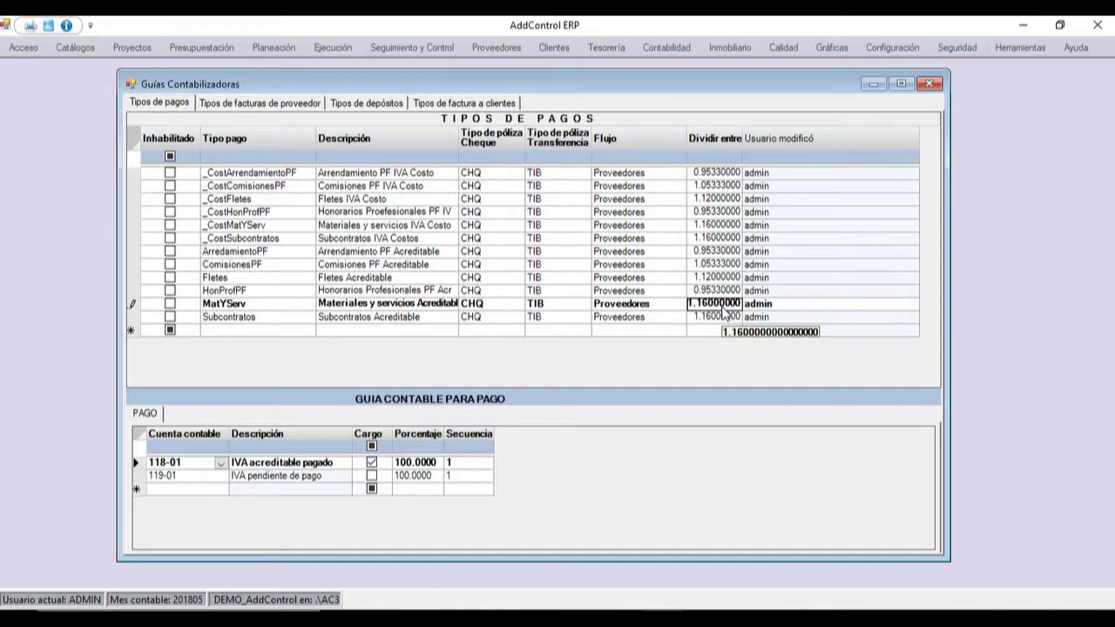
# - Compare the MatYServ payment guide's accounts 118-01 and 119-01 with the account in the matching supplier invoice guide
pyautogui.click(300, 464)
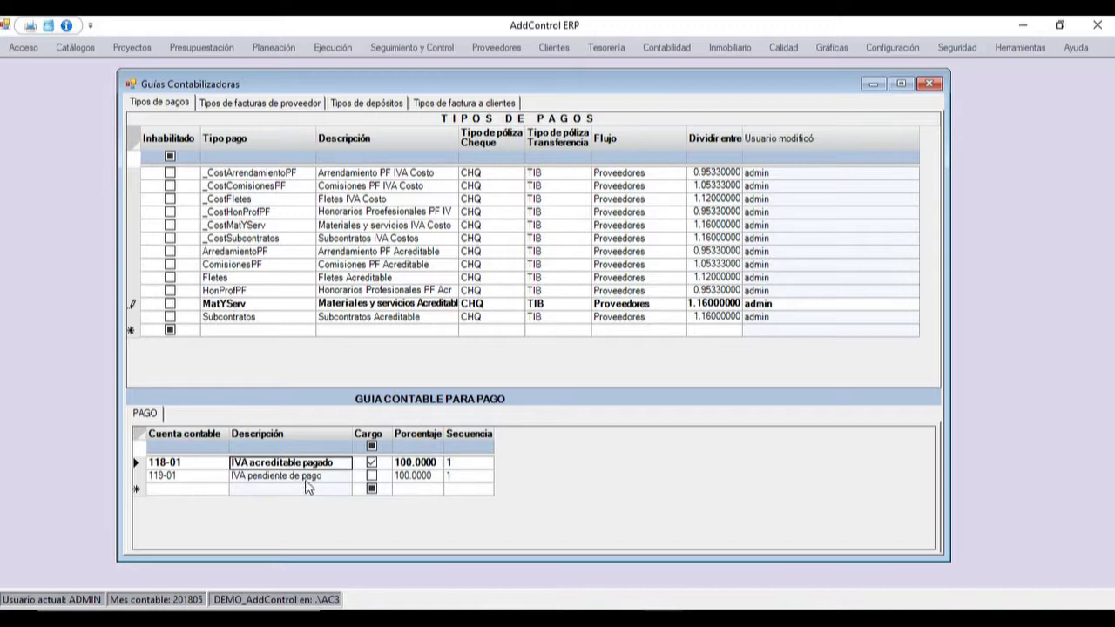
pyautogui.click(275, 478)
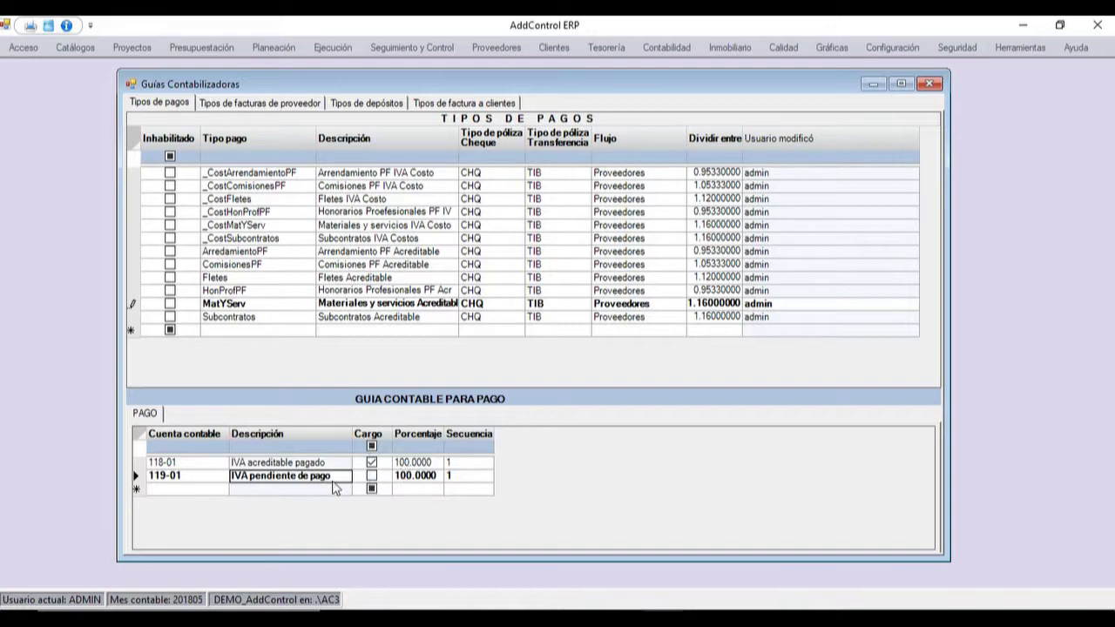
pyautogui.click(248, 106)
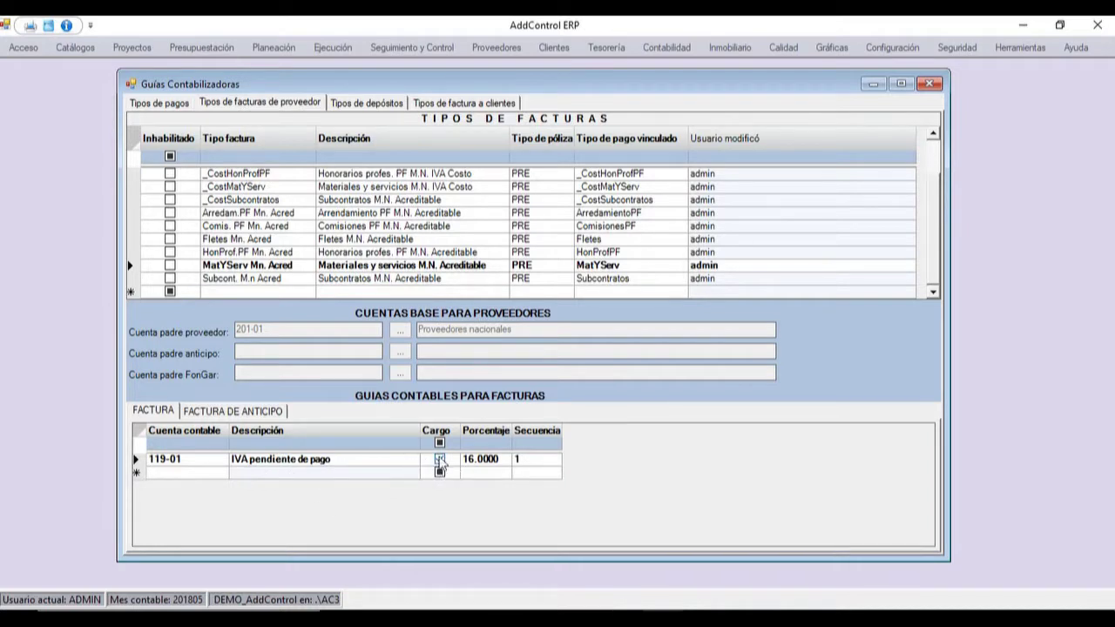
pyautogui.click(162, 106)
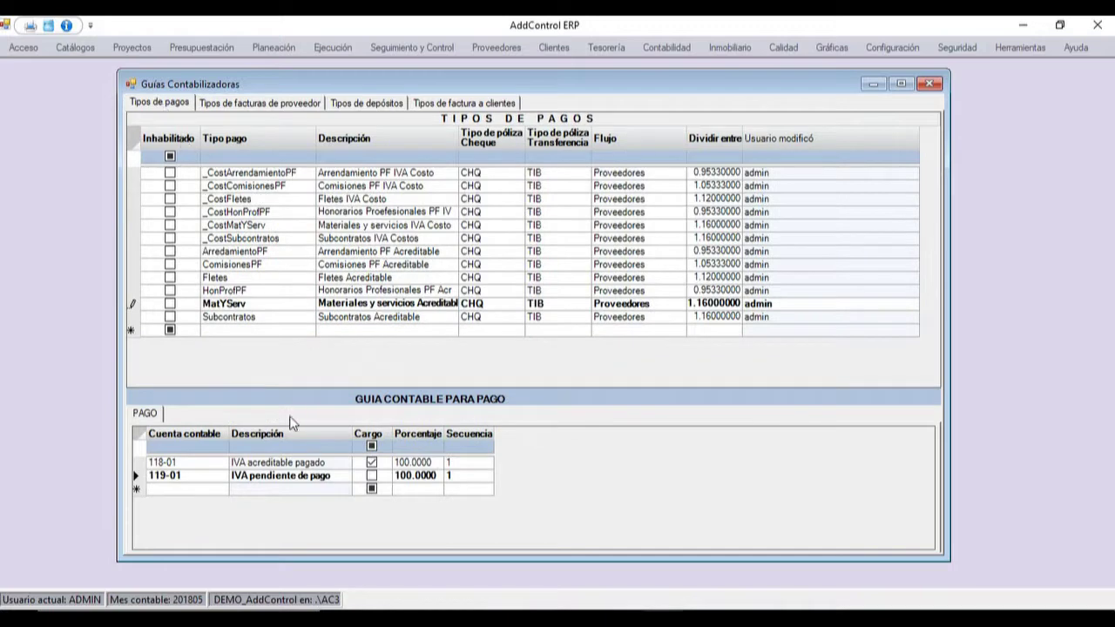
pyautogui.click(280, 481)
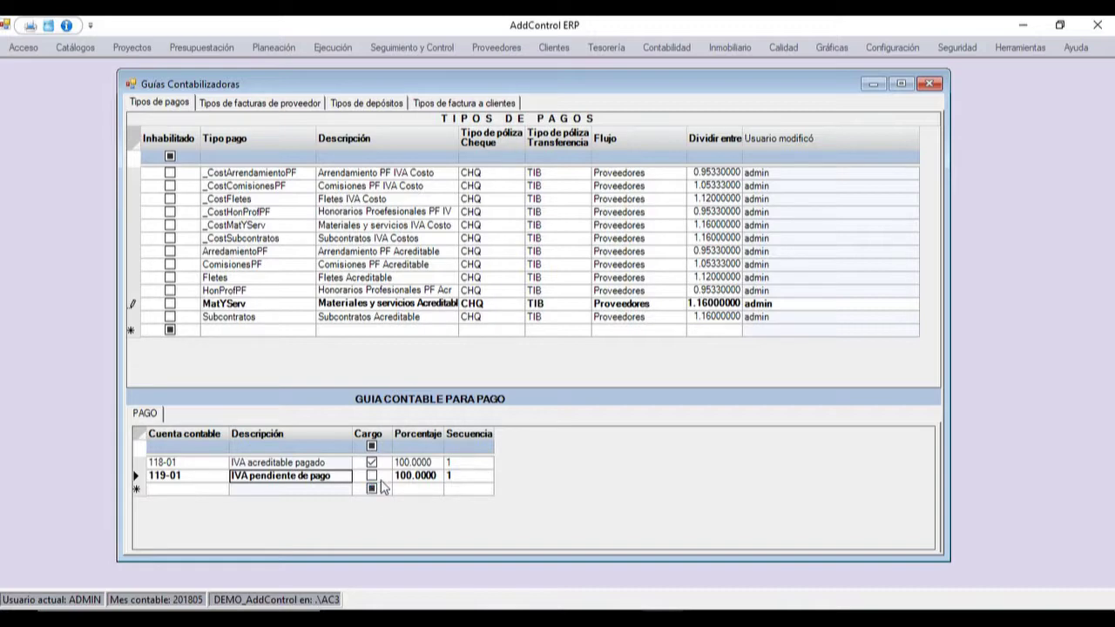
# - Compare the charge settings and percentages of accounts 118-01 and 119-01 in the MatYServ payment guide
pyautogui.press('Tab')
pyautogui.press('Tab')
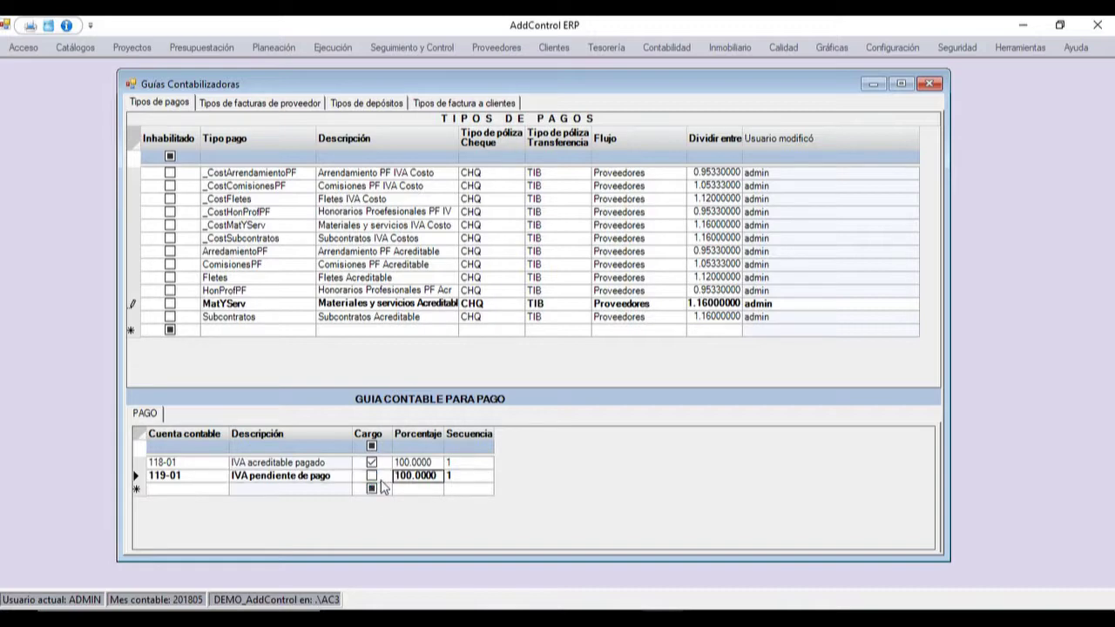
pyautogui.press('Up')
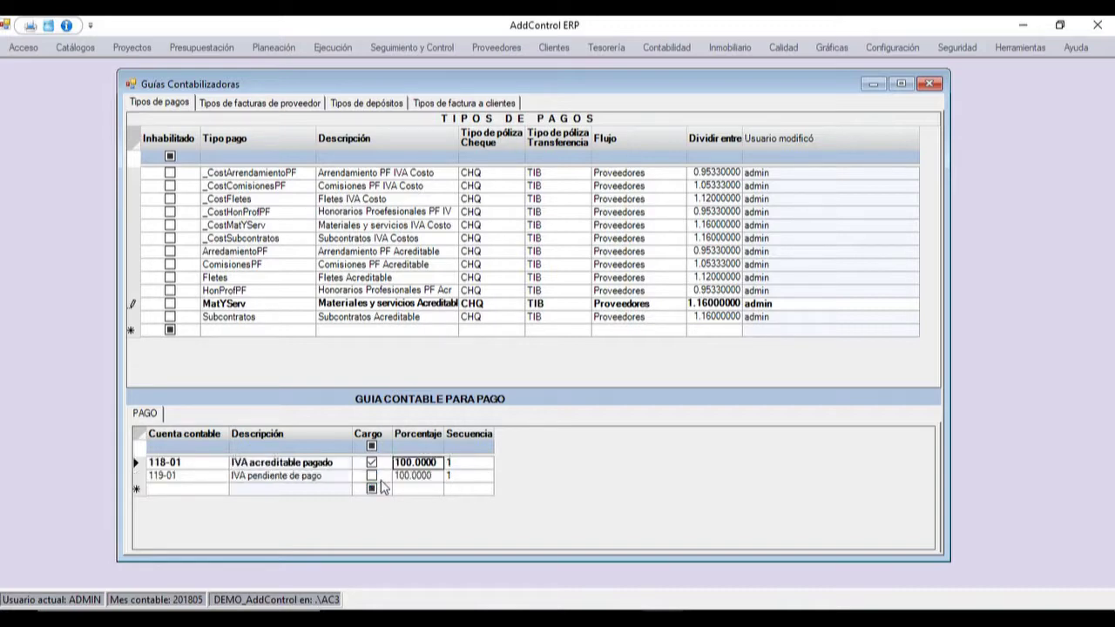
pyautogui.press('Down')
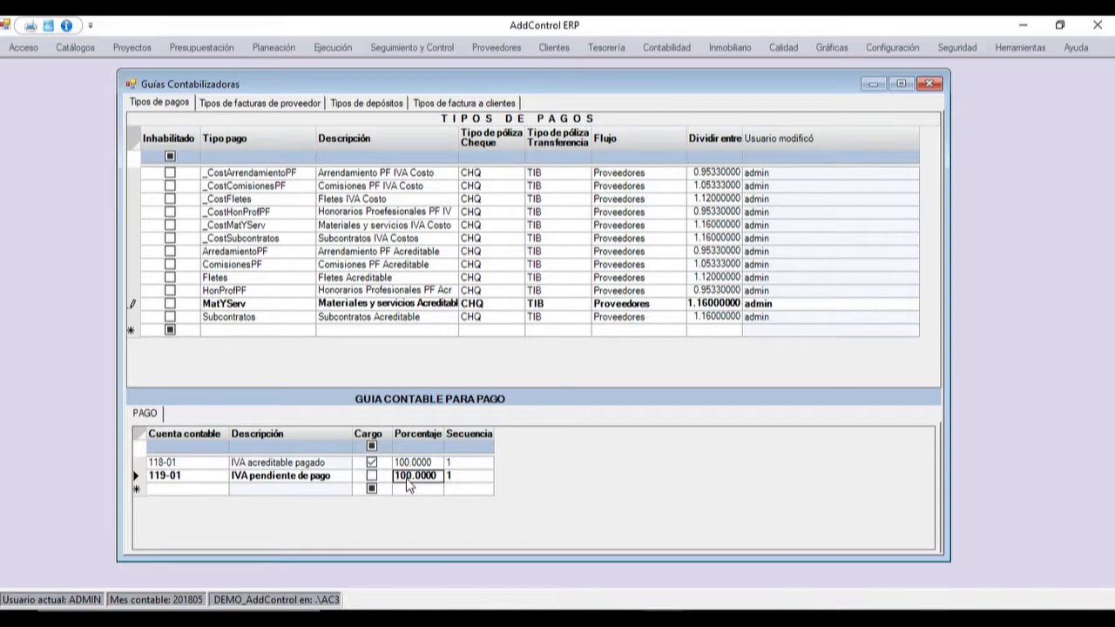
pyautogui.press('Up')
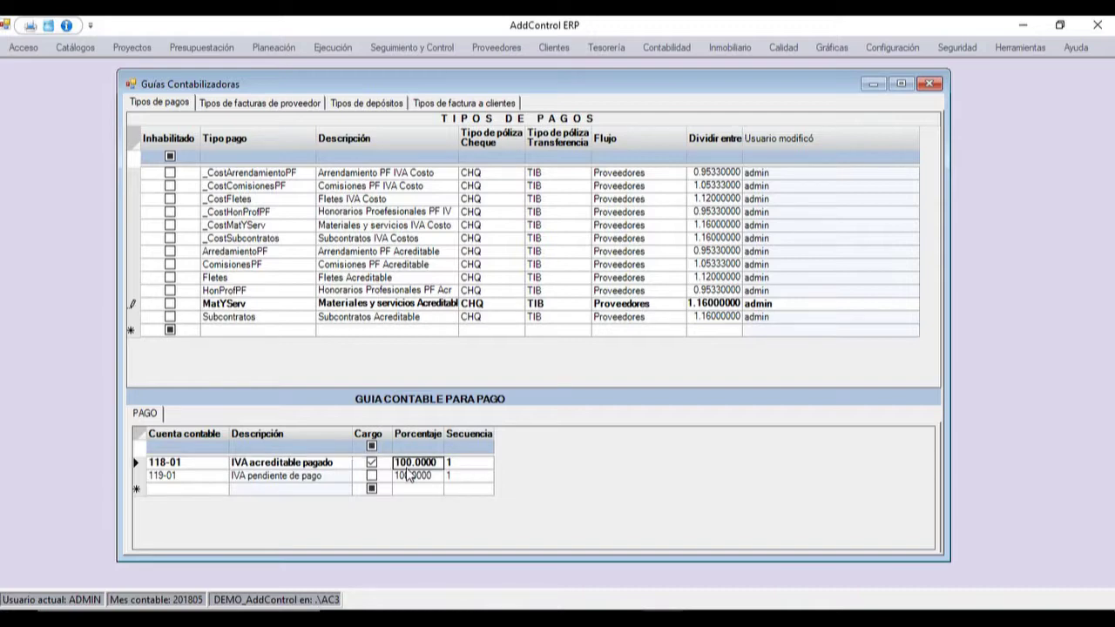
pyautogui.press('Left')
pyautogui.press('Left')
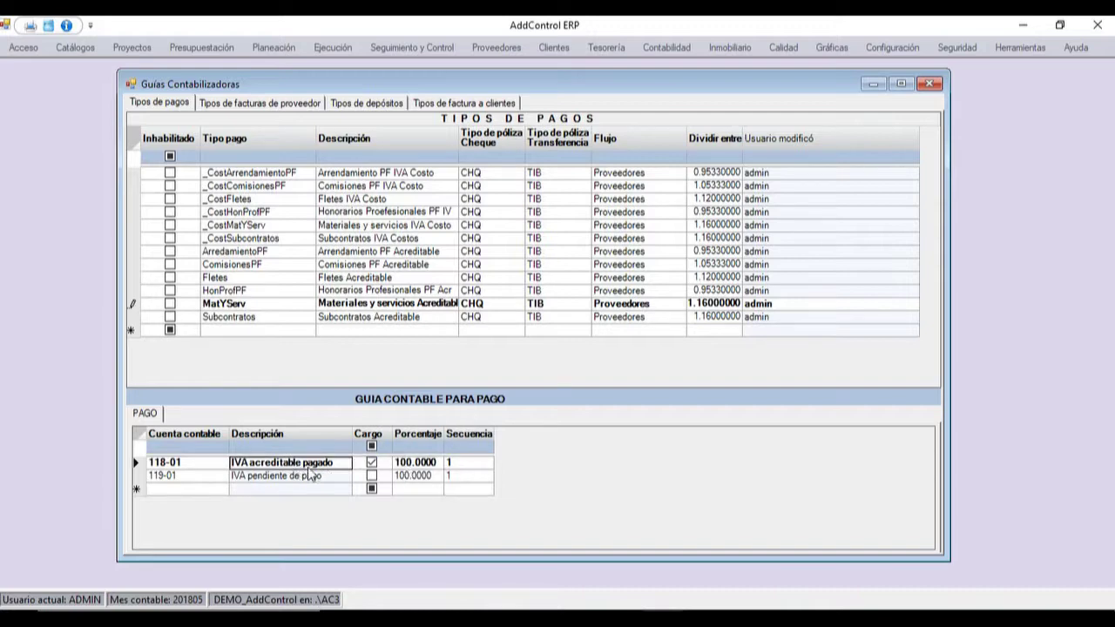
pyautogui.press('Right')
pyautogui.press('Right')
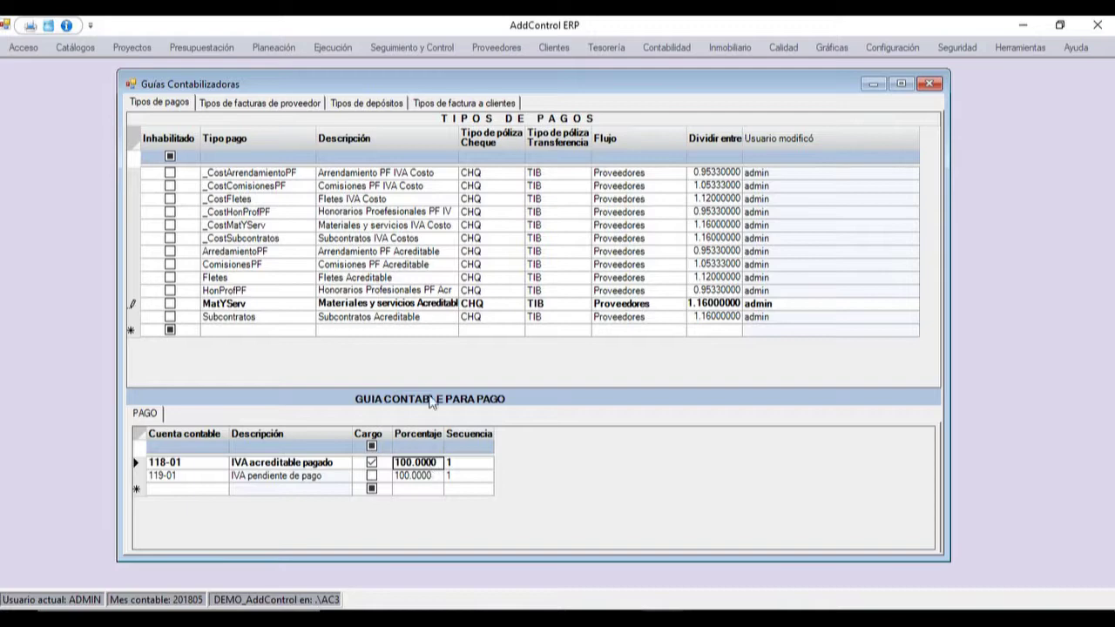
# - Examine the HonProfPF payment type's divisor and the paid VAT and retention accounts in its payment guide
pyautogui.click(345, 303)
pyautogui.click(342, 295)
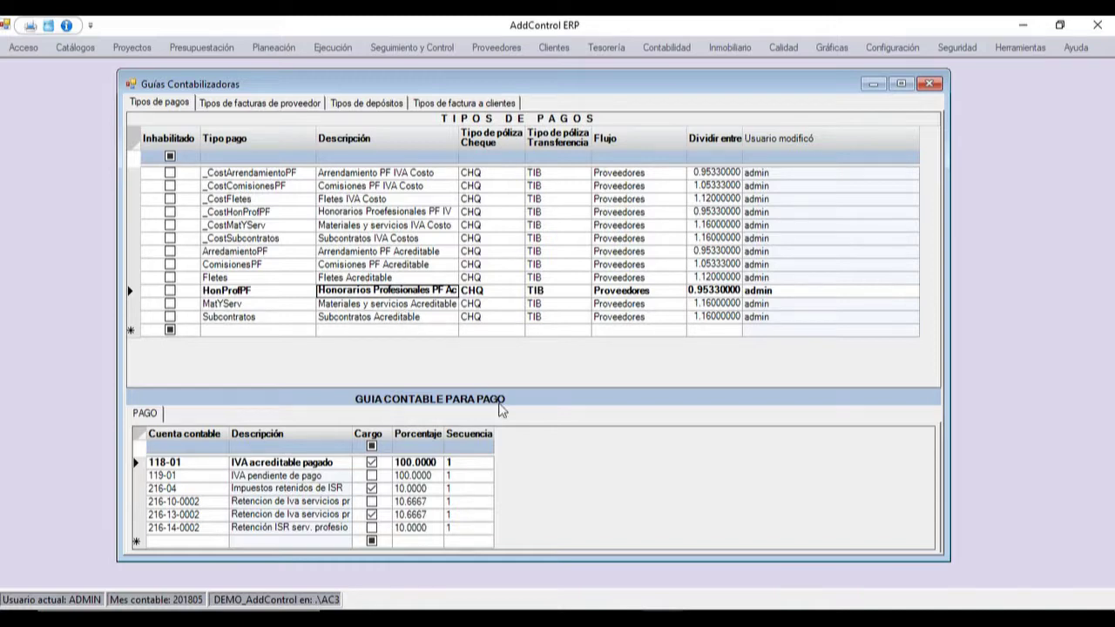
pyautogui.click(711, 296)
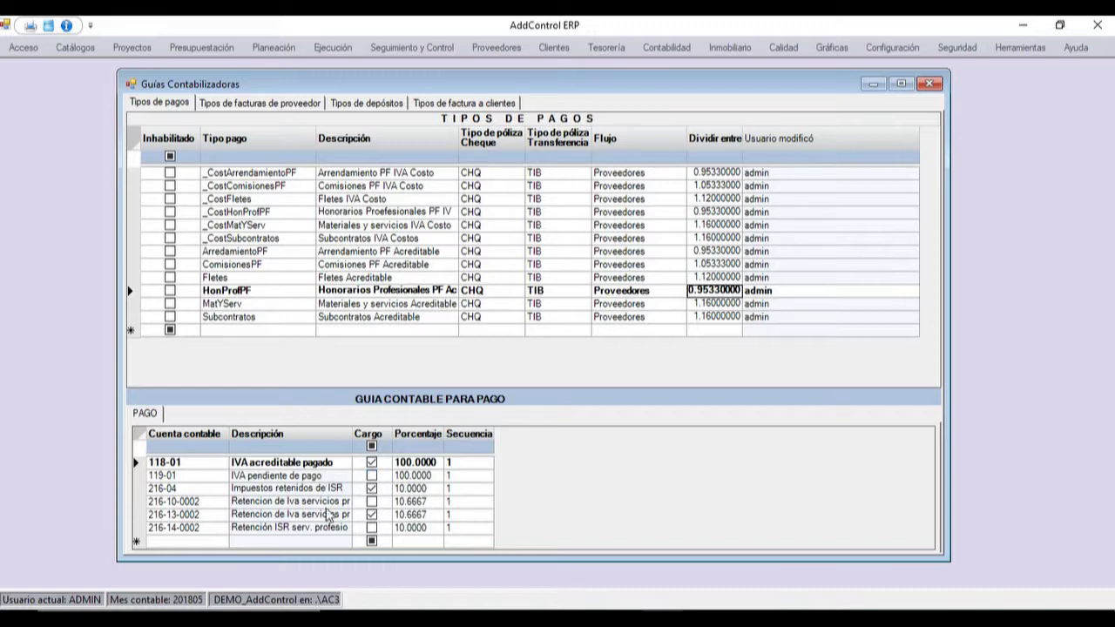
pyautogui.click(422, 465)
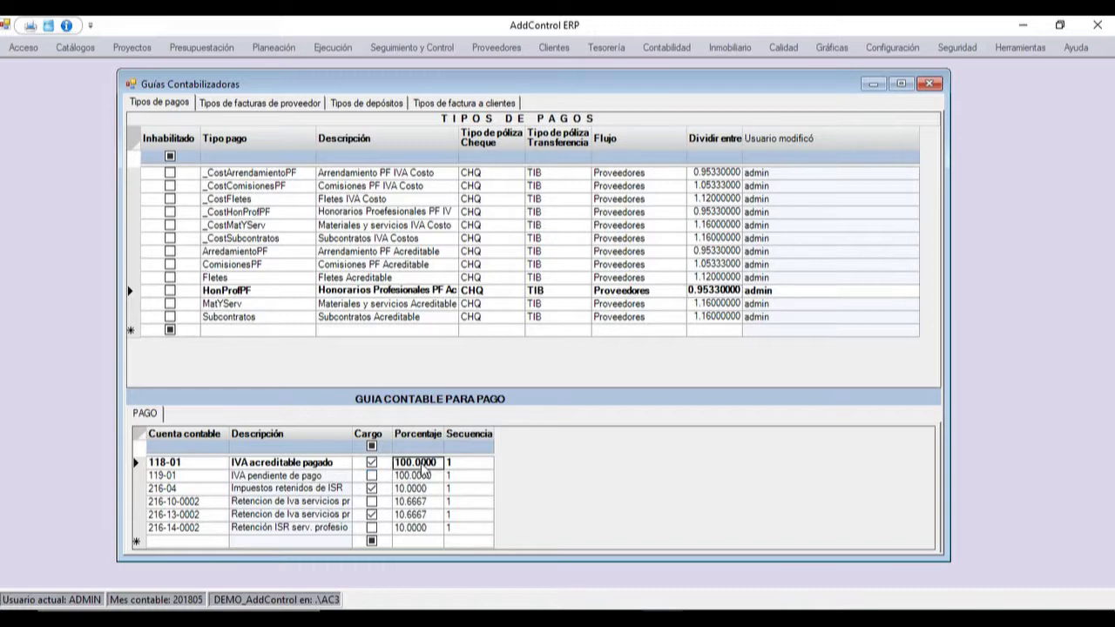
pyautogui.click(314, 468)
pyautogui.click(301, 491)
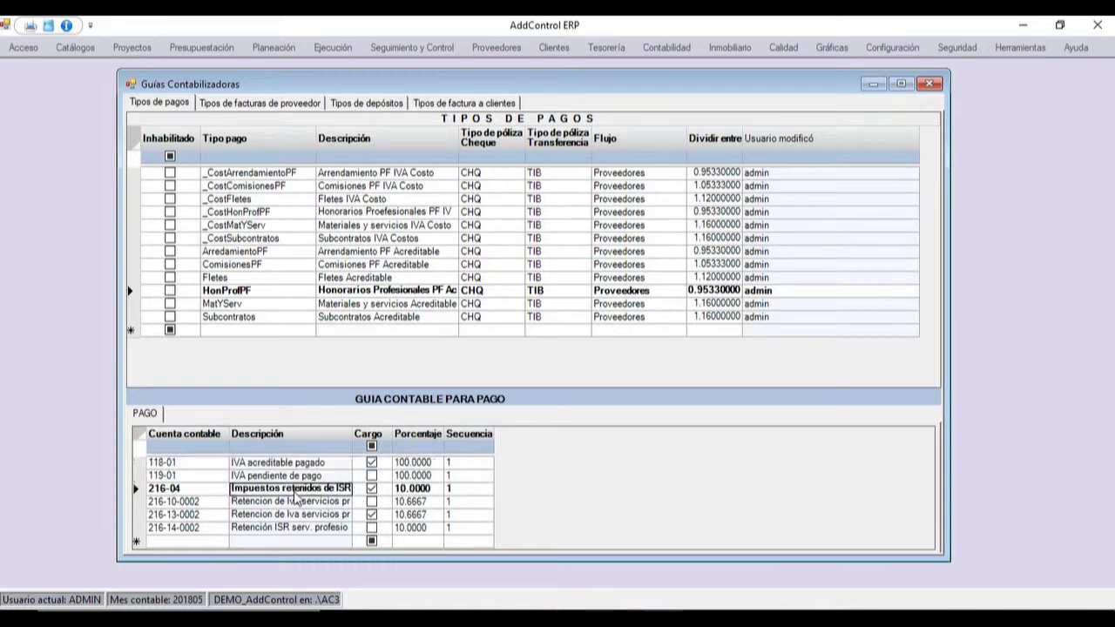
pyautogui.click(419, 505)
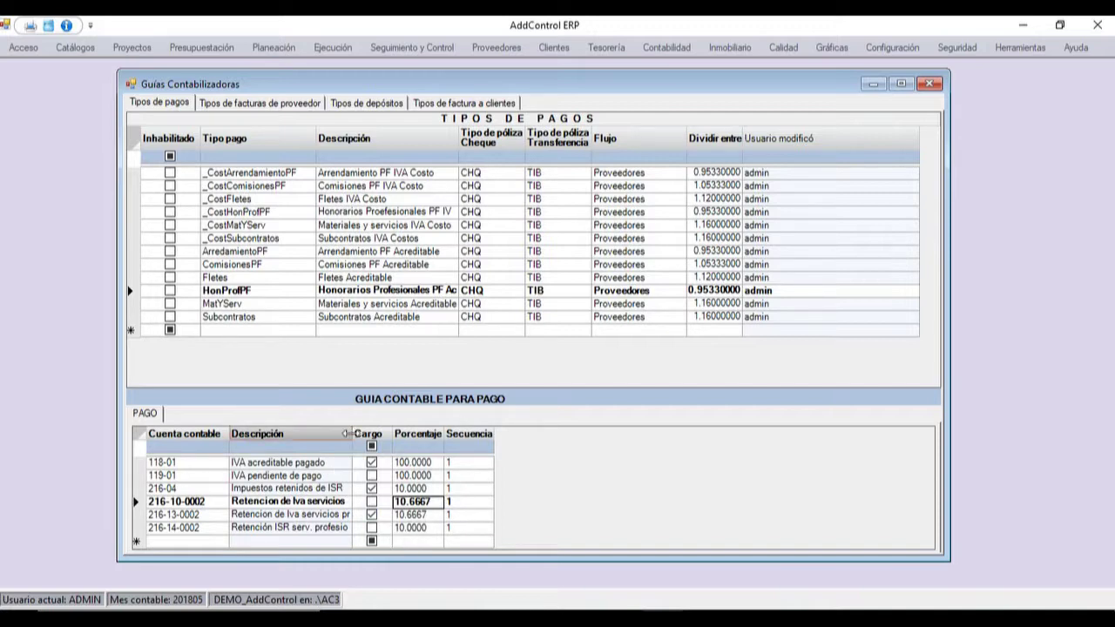
# - Widen the payment guide's description column and check the full account descriptions and the percentage of 118-01 for HonProfPF
pyautogui.moveTo(346, 433); pyautogui.dragTo(349, 433)
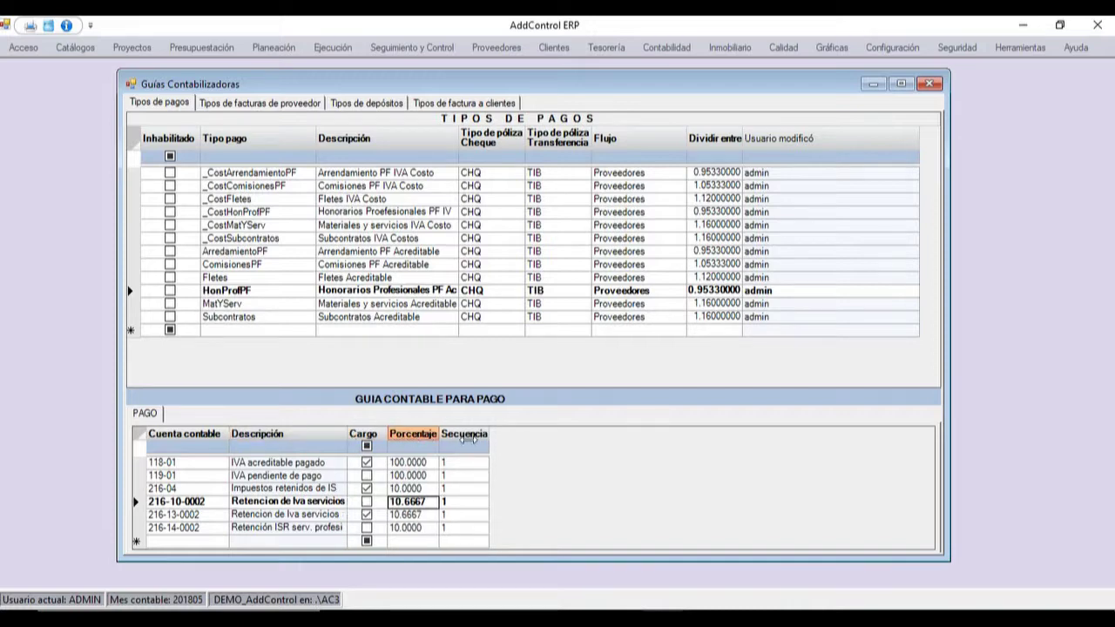
pyautogui.click(418, 477)
pyautogui.click(394, 464)
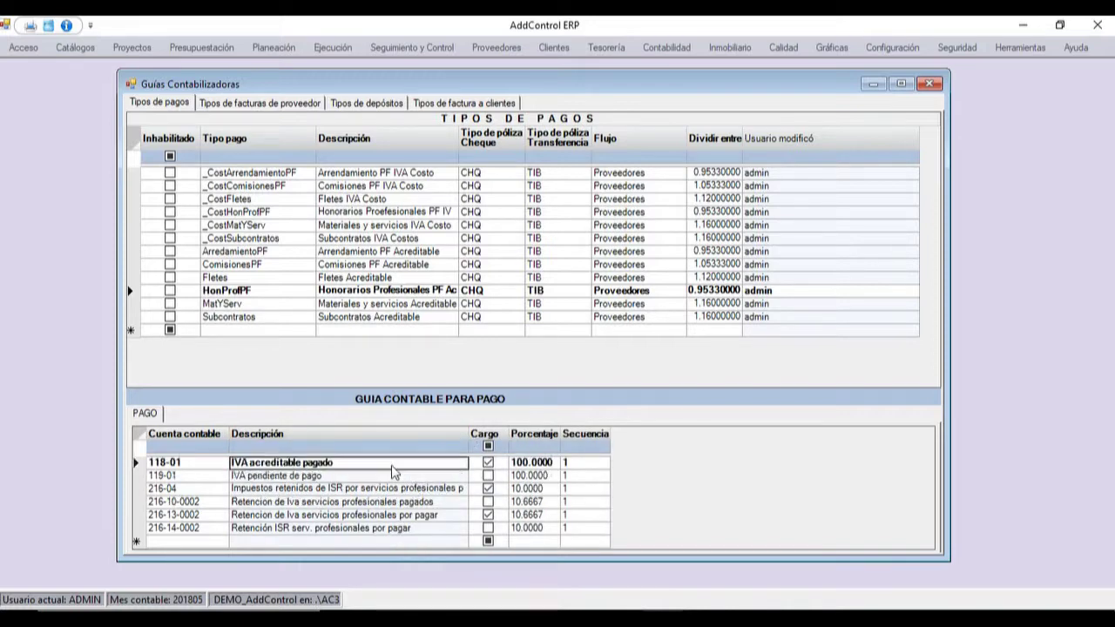
pyautogui.click(545, 467)
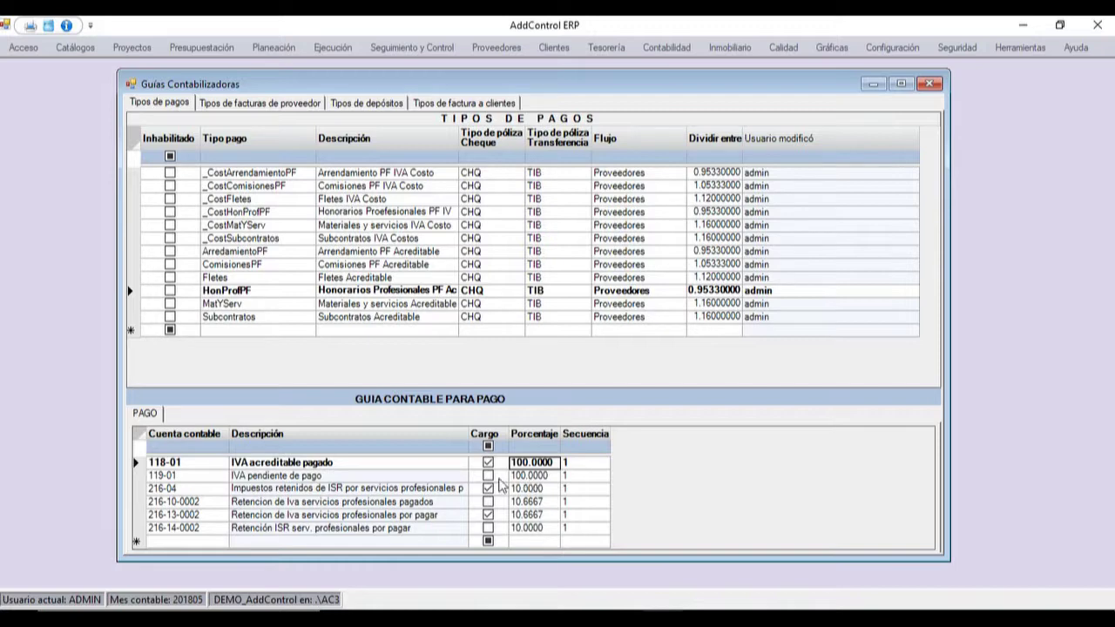
pyautogui.click(311, 518)
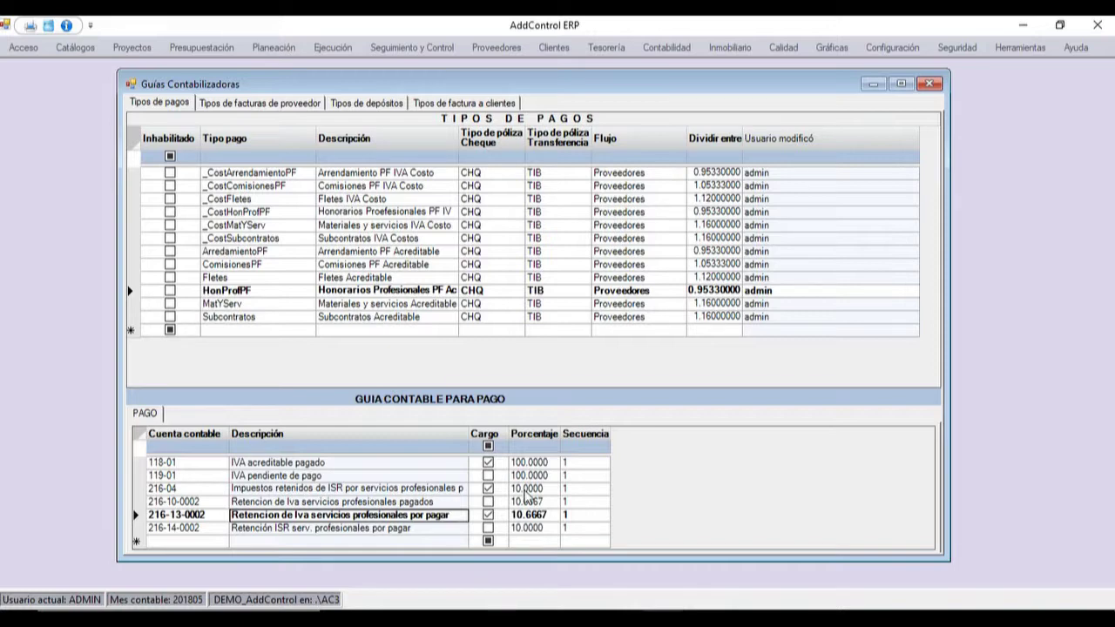
# - View the deposit types and compare the base client accounts of the EXTRANJERO and NACIONAL customer invoice types
pyautogui.click(367, 104)
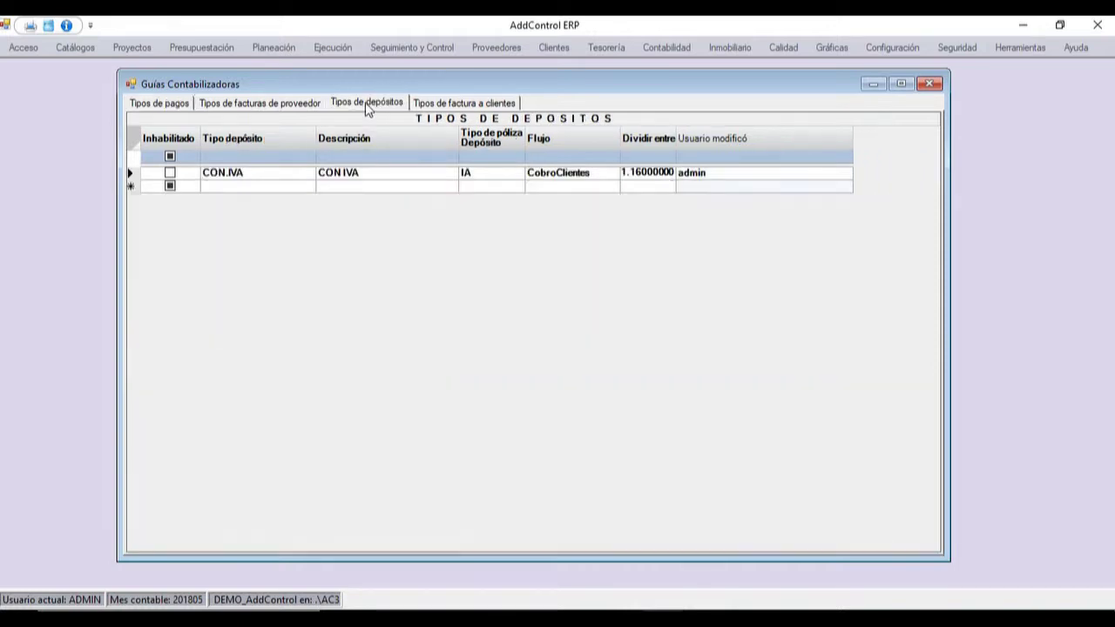
pyautogui.click(452, 103)
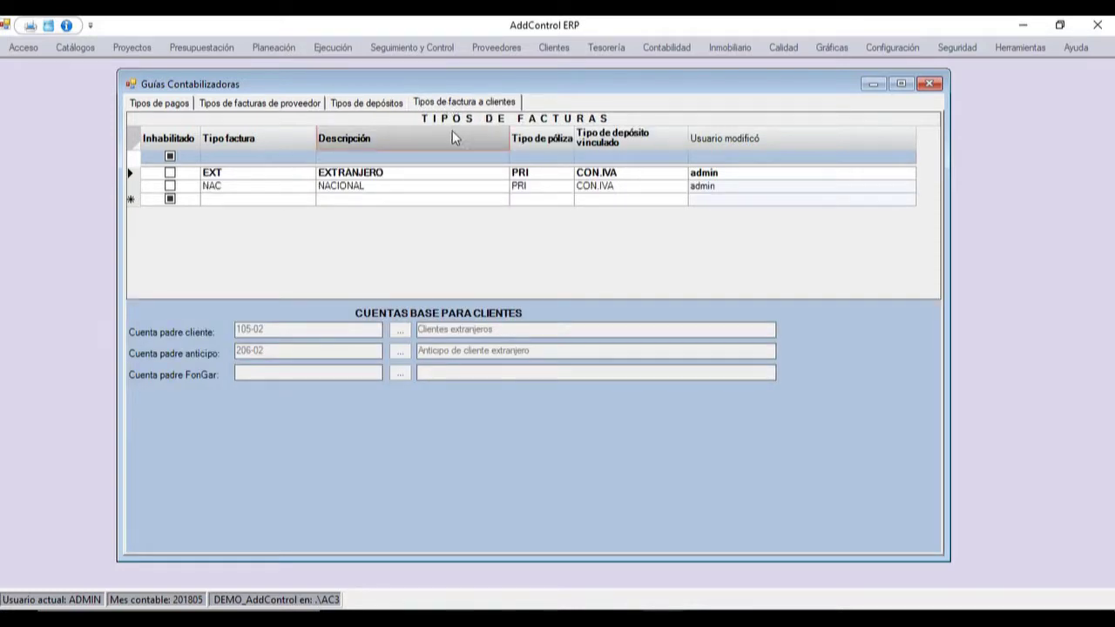
pyautogui.click(364, 175)
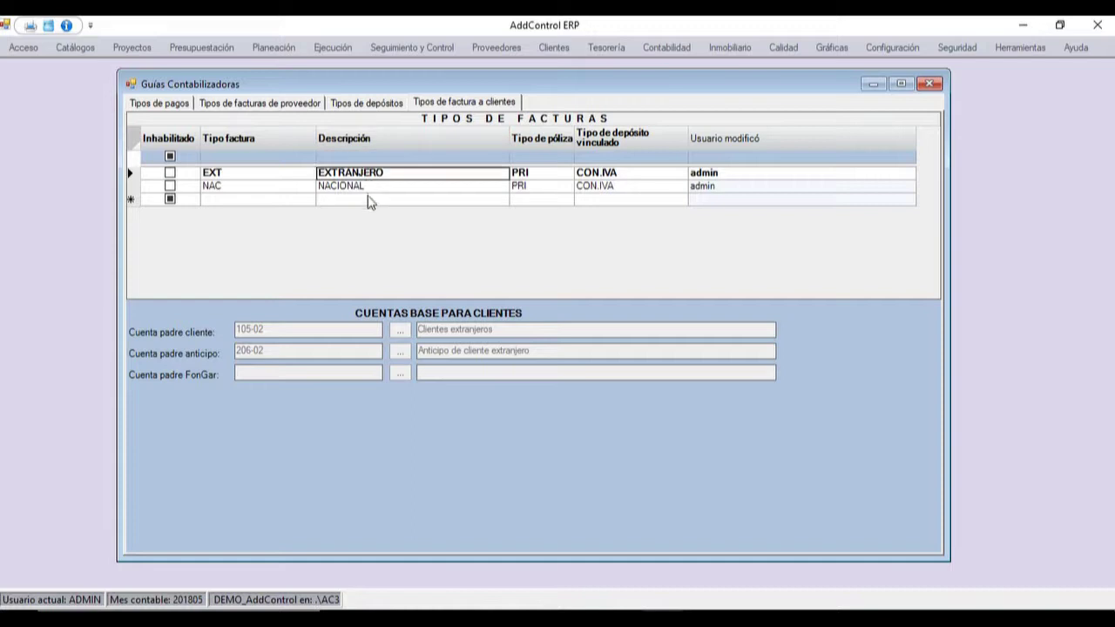
pyautogui.click(369, 199)
pyautogui.press('Up')
pyautogui.press('Up')
pyautogui.press('Down')
pyautogui.press('Down')
pyautogui.press('Up')
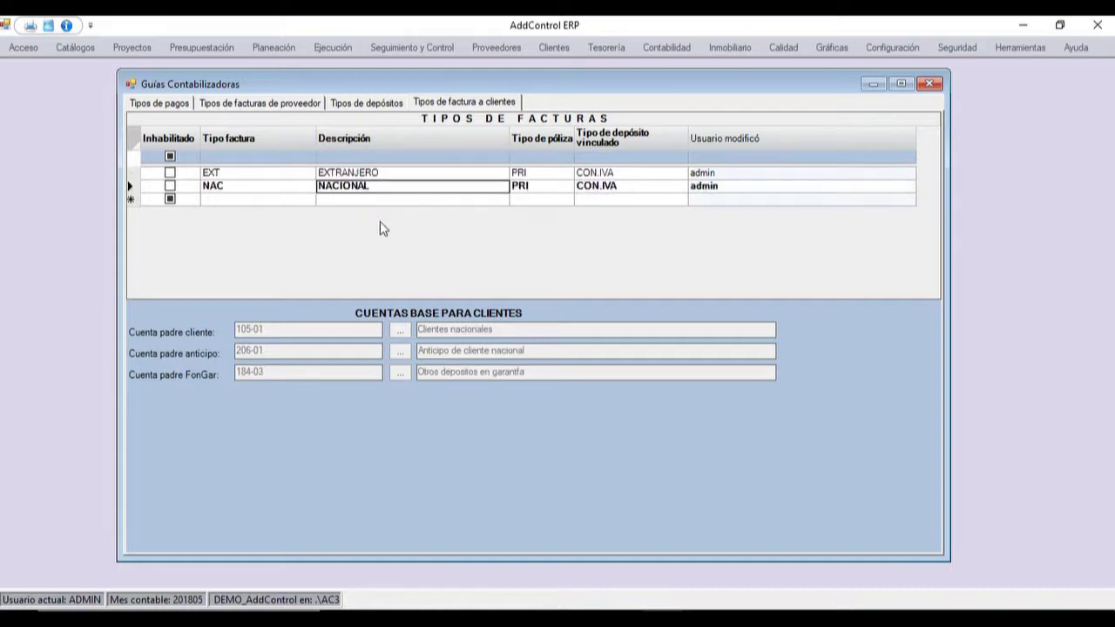
pyautogui.press('Up')
pyautogui.press('Down')
pyautogui.press('Up')
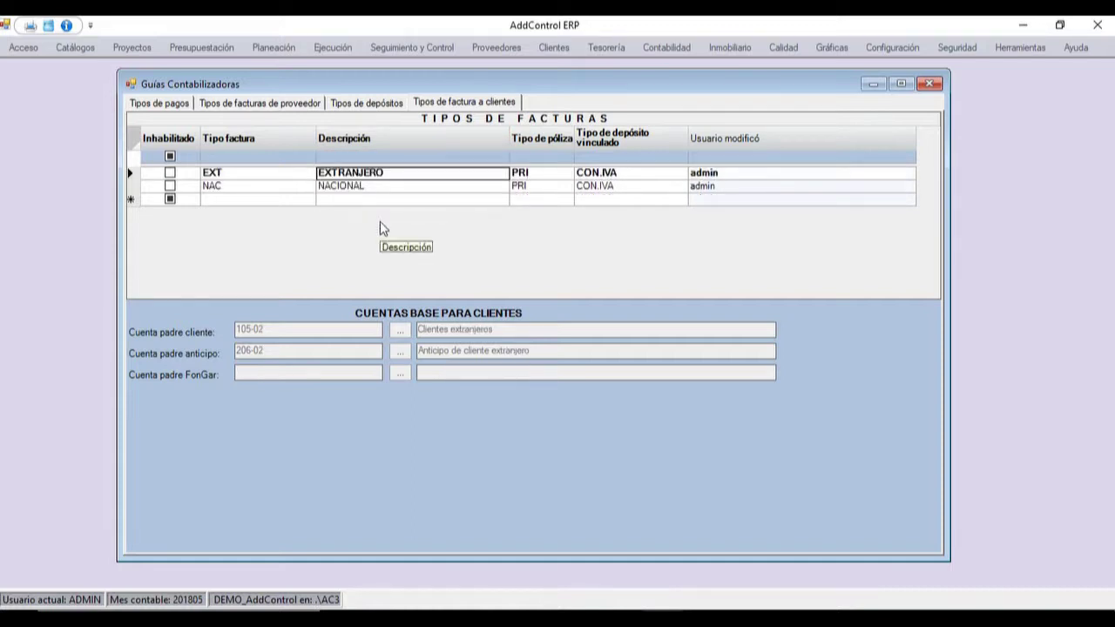
# - Review the EXT and NAC customer invoice type codes and check EXT's policy type and linked deposit type
pyautogui.click(244, 176)
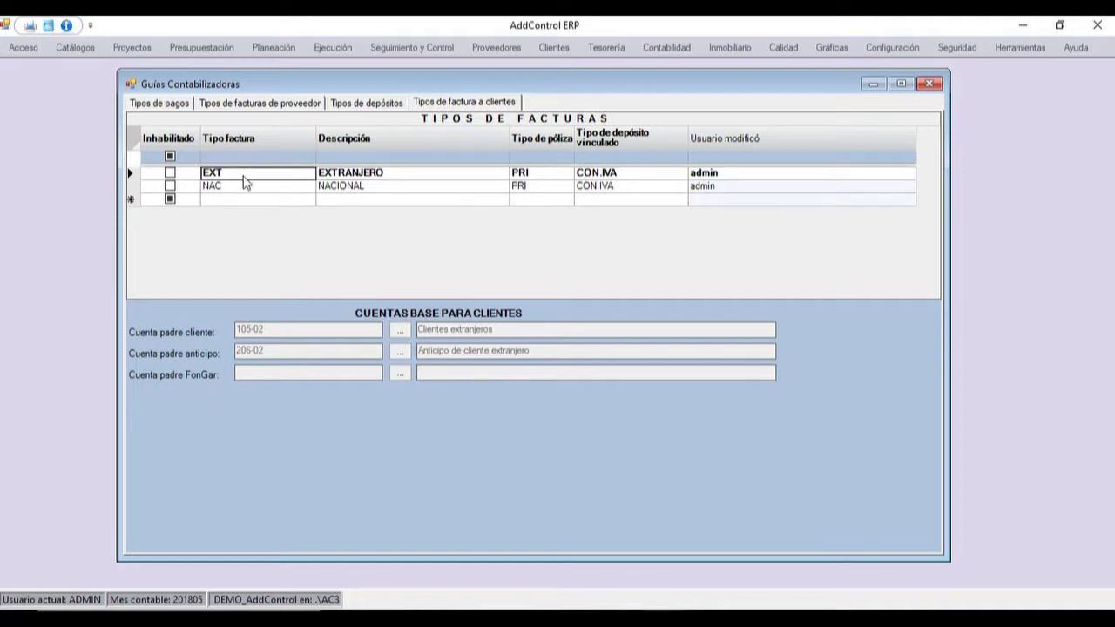
pyautogui.click(254, 188)
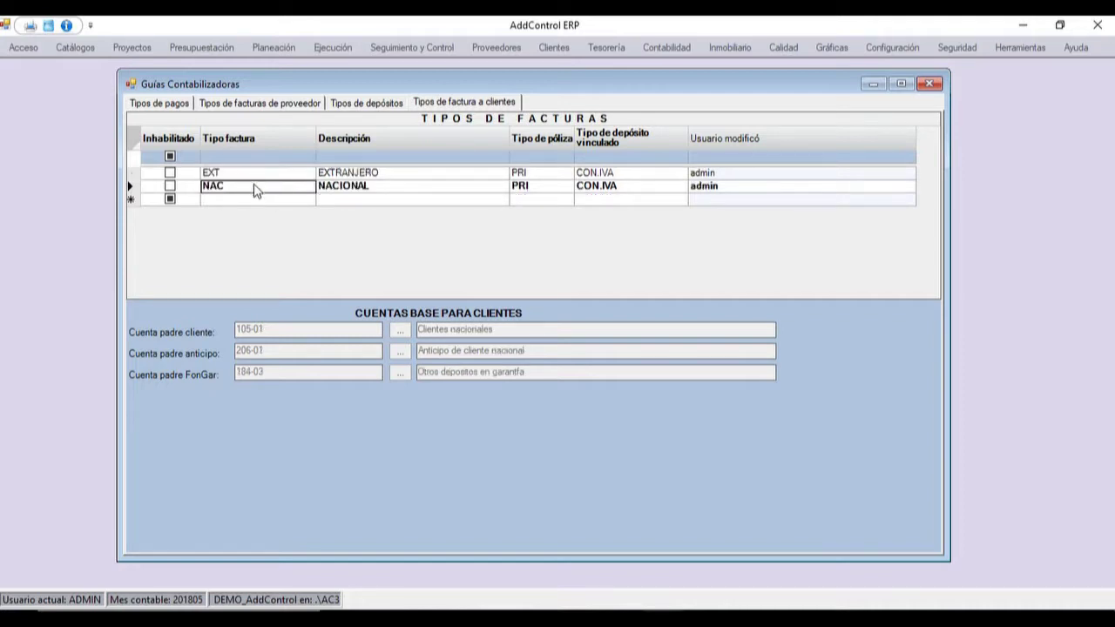
pyautogui.press('Up')
pyautogui.press('Down')
pyautogui.click(543, 176)
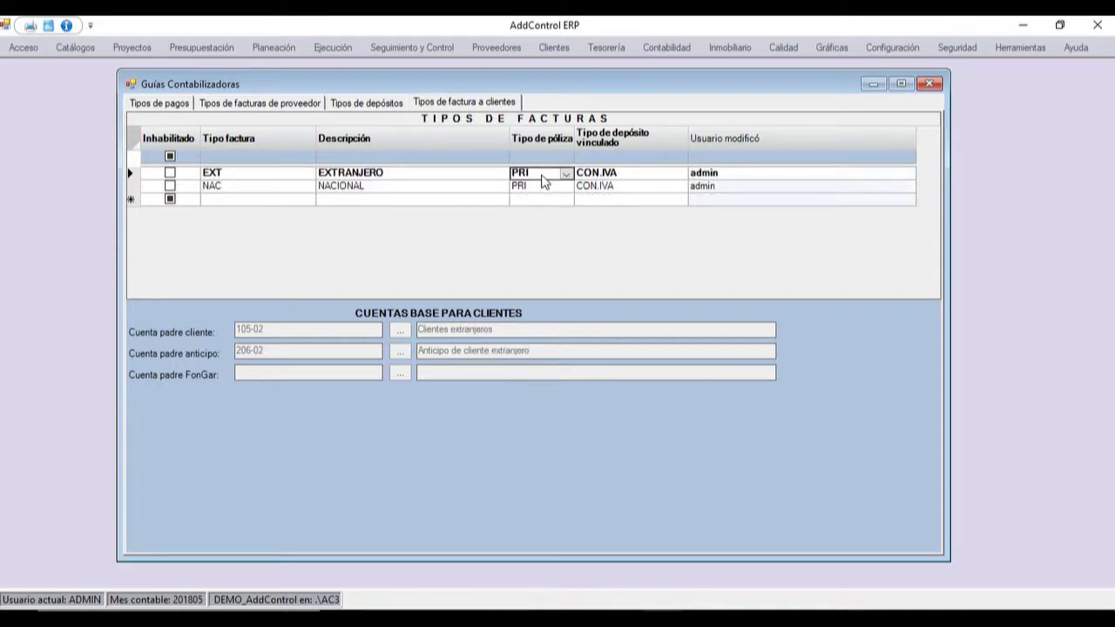
pyautogui.click(622, 178)
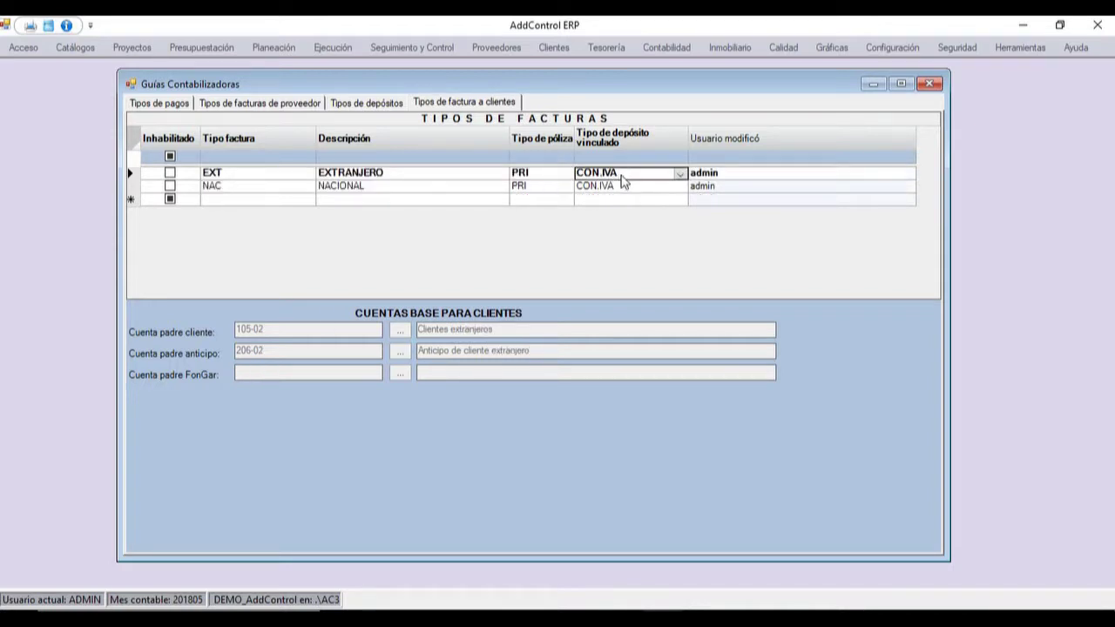
# - Add a new deposit type named SIN.IVA with the description SIN IVA
pyautogui.click(370, 104)
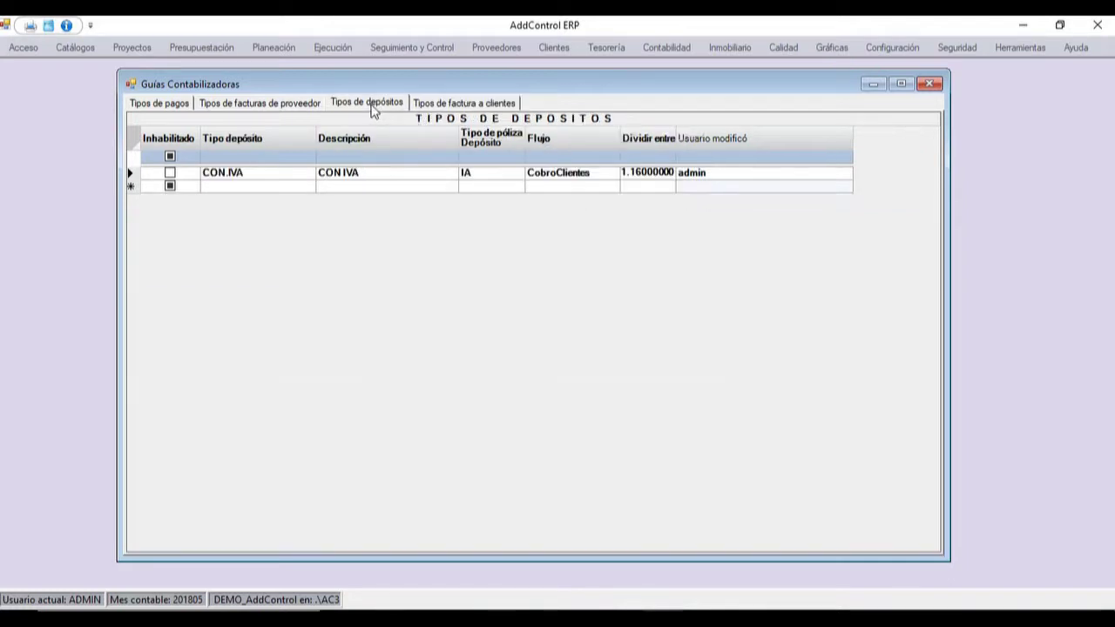
pyautogui.click(259, 186)
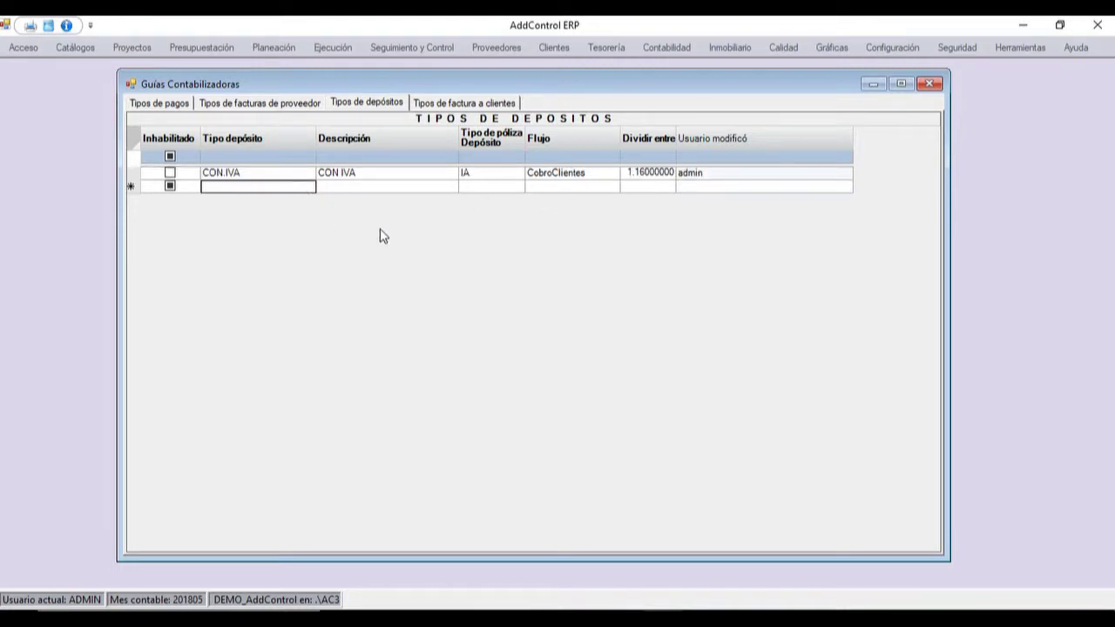
pyautogui.write('SIN')
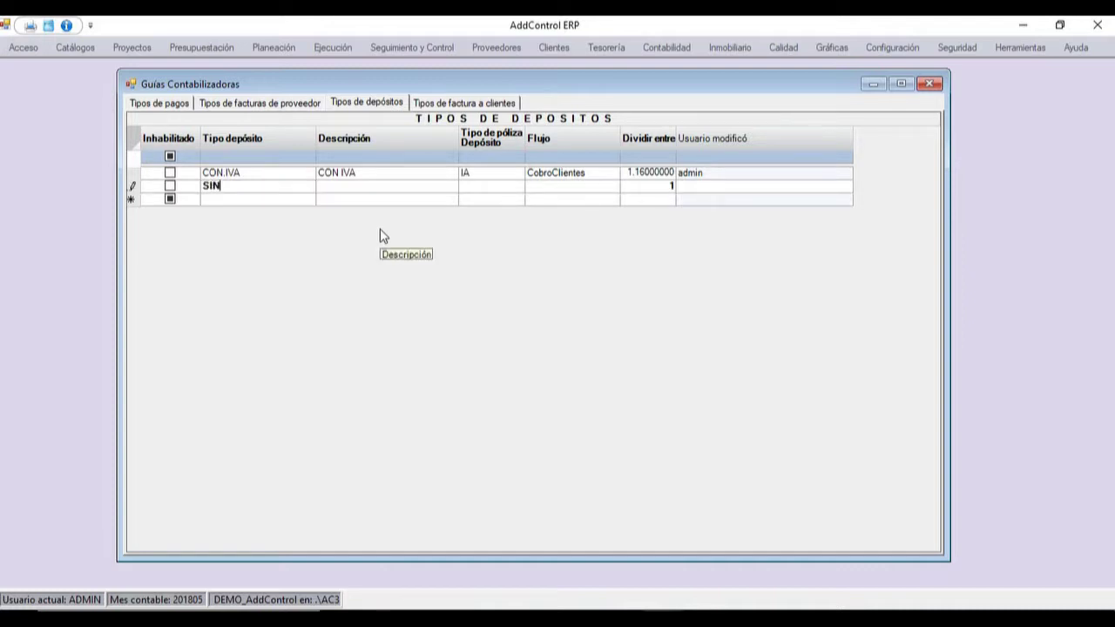
pyautogui.write('.IVA')
pyautogui.press('Tab')
pyautogui.write('SIN IVA')
pyautogui.press('Tab')
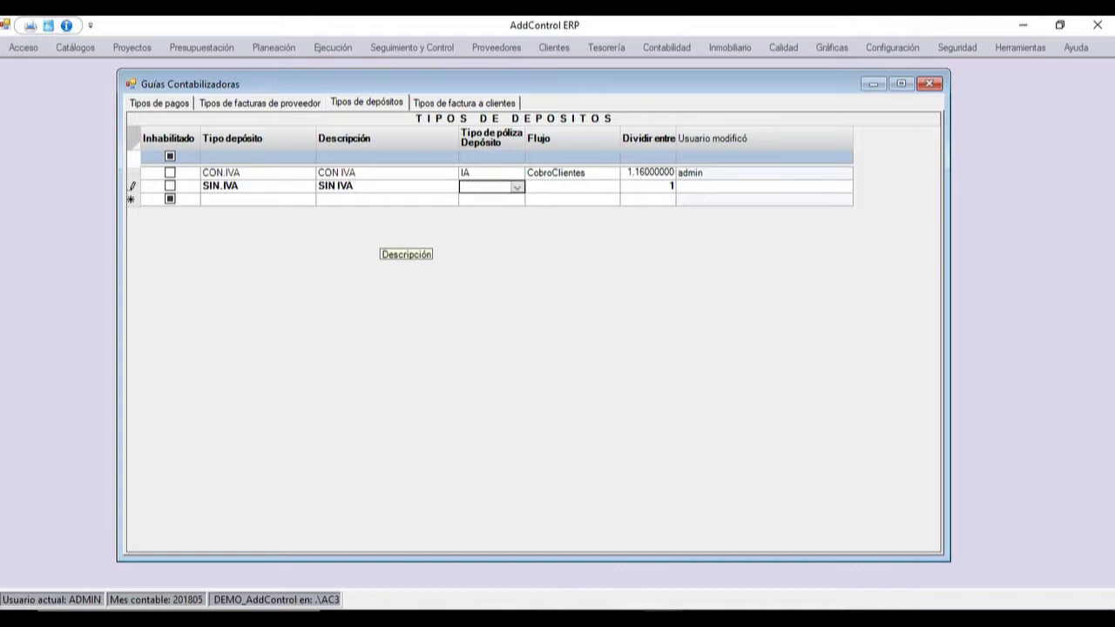
# - Set the deposit policy type of the SIN.IVA deposit type to IA (INGRESOS AUTOMATICA)
pyautogui.click(517, 189)
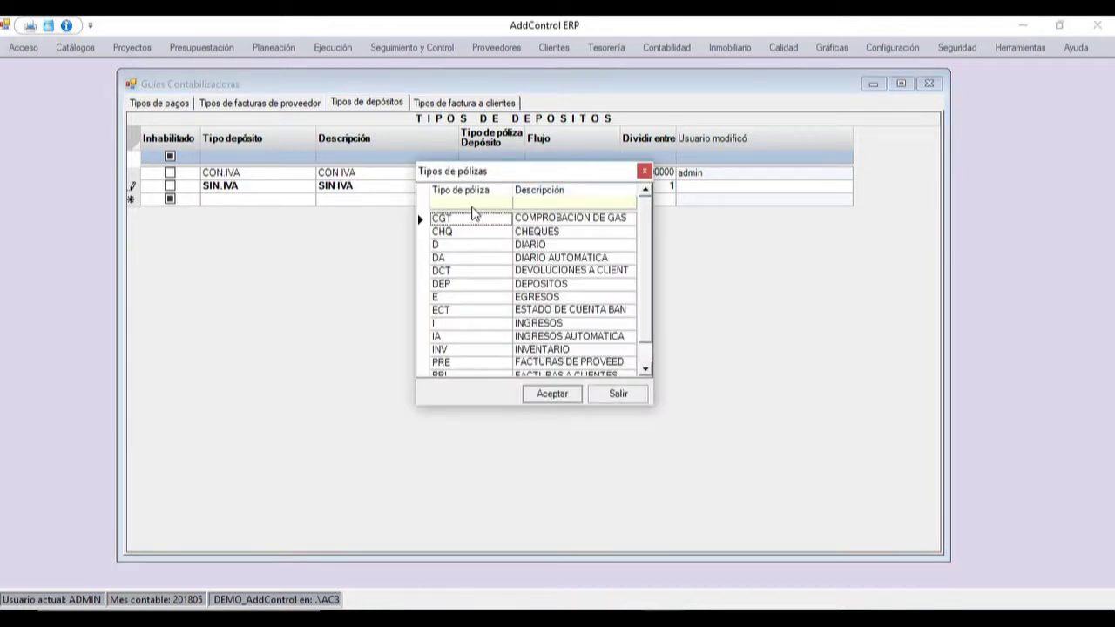
pyautogui.write('IA')
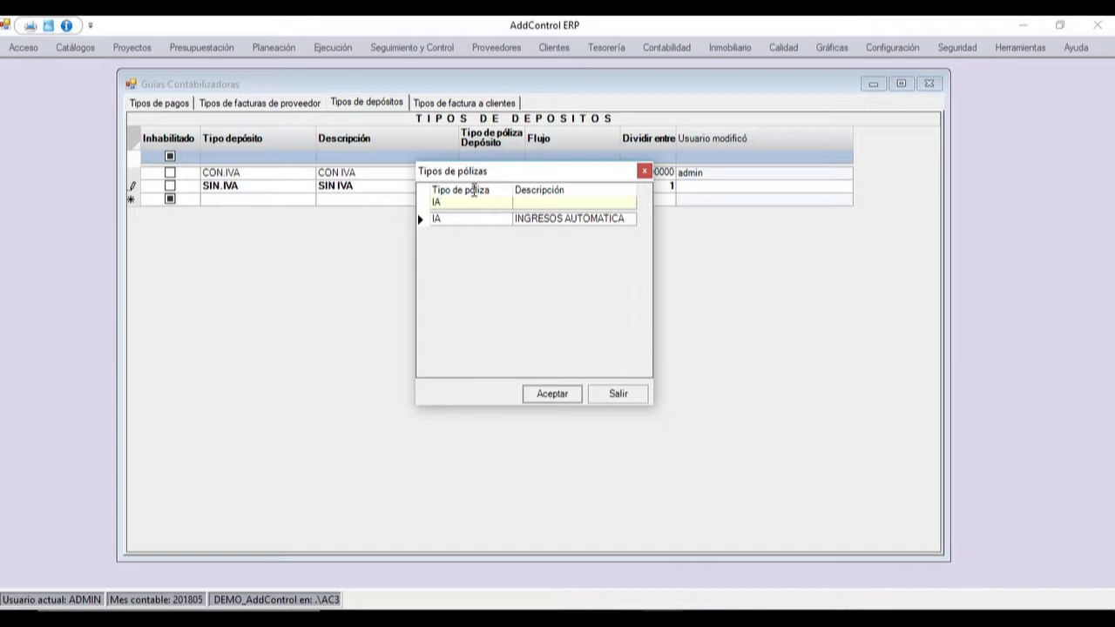
pyautogui.moveTo(474, 171); pyautogui.dragTo(507, 223)
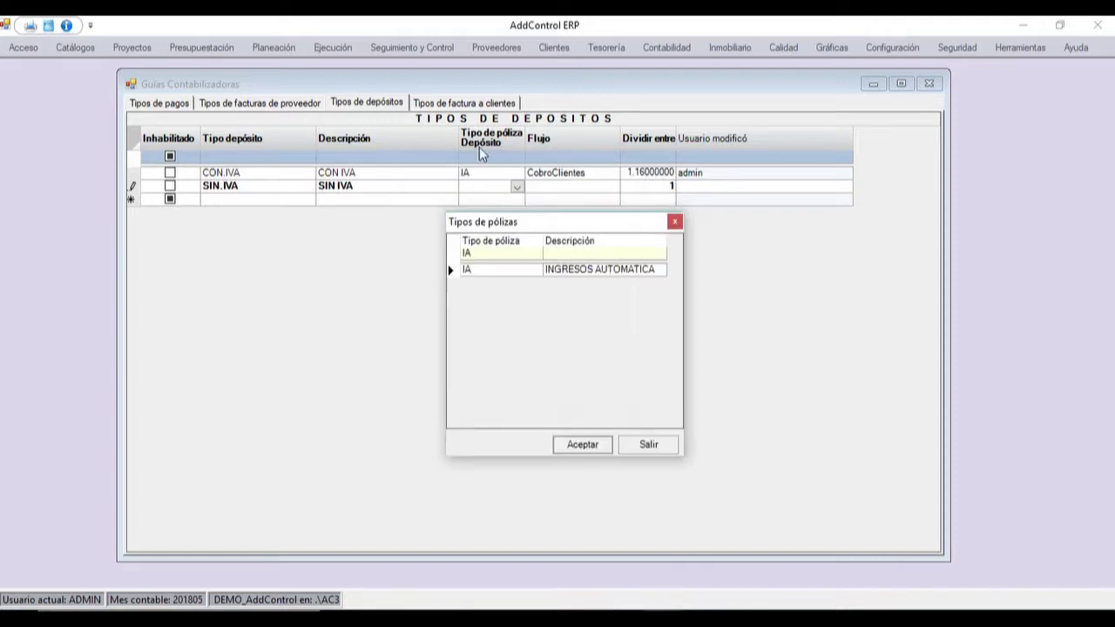
pyautogui.doubleClick(478, 271)
pyautogui.press('Tab')
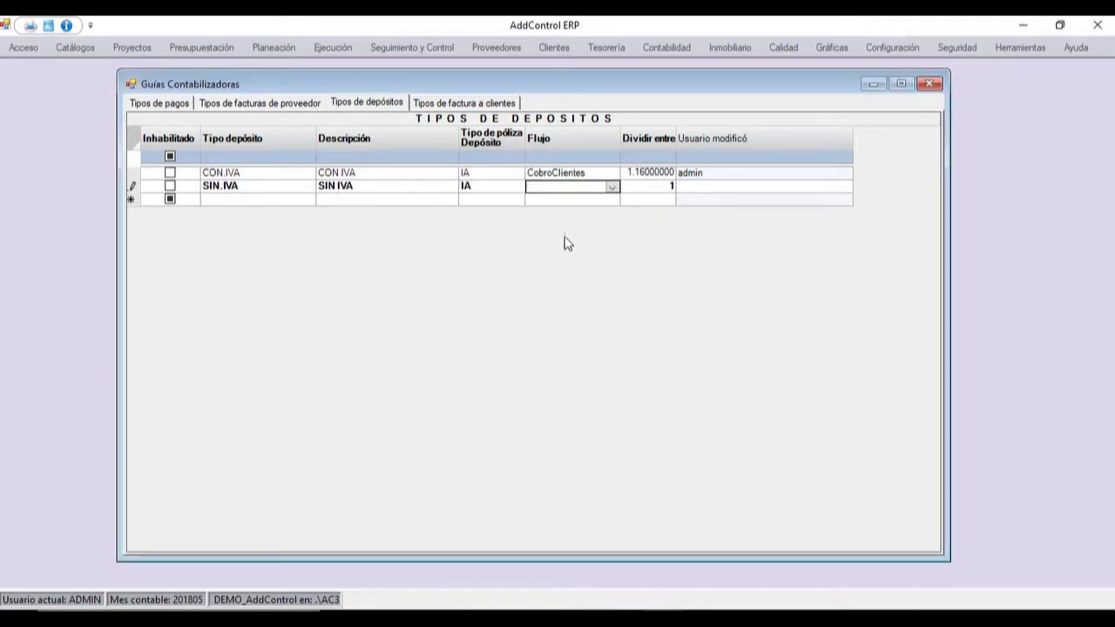
# - Assign the CobroClientes flow to SIN.IVA, keep its divisor at 1, and save the new deposit type
pyautogui.click(612, 188)
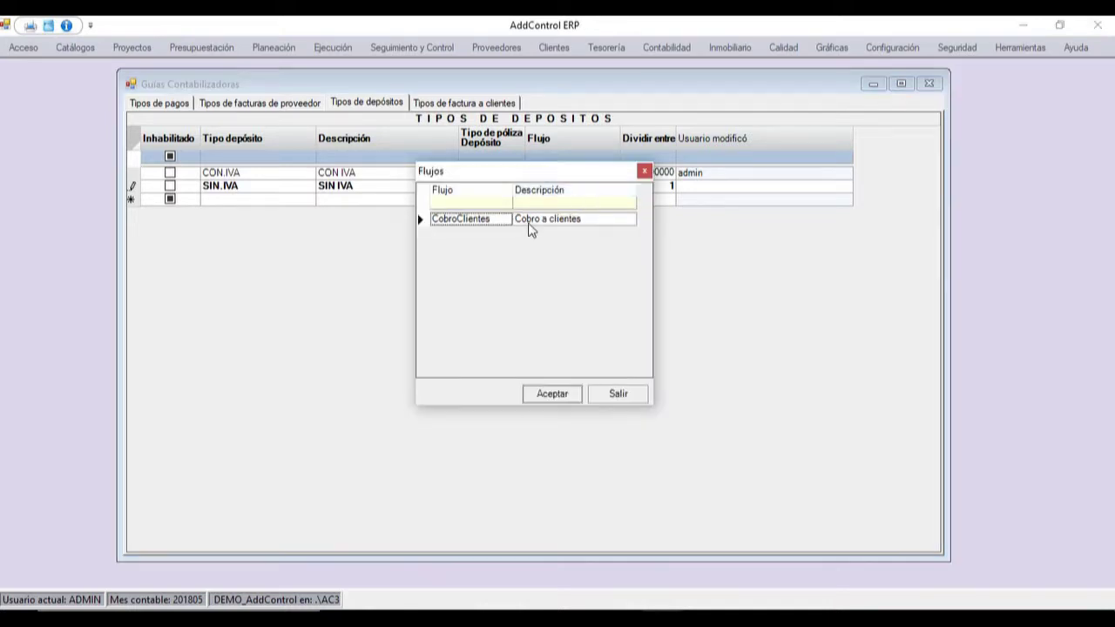
pyautogui.doubleClick(543, 221)
pyautogui.press('Tab')
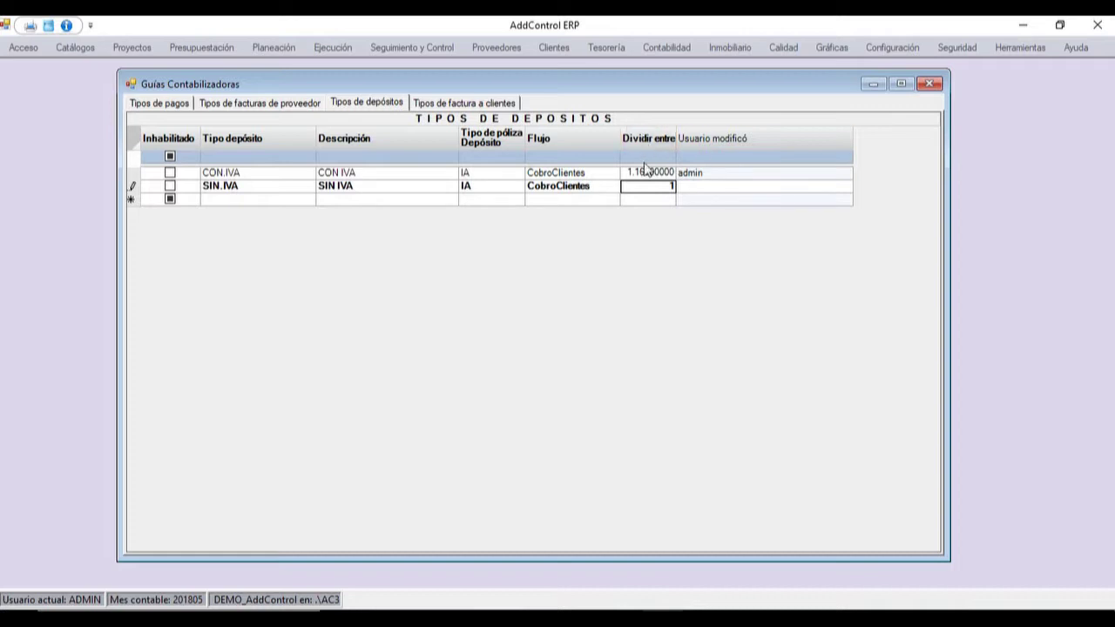
pyautogui.press('Tab')
pyautogui.press('Left')
pyautogui.press('Right')
pyautogui.press('Down')
pyautogui.press('Left')
pyautogui.press('Up')
pyautogui.press('Down')
pyautogui.press('Up')
pyautogui.press('Down')
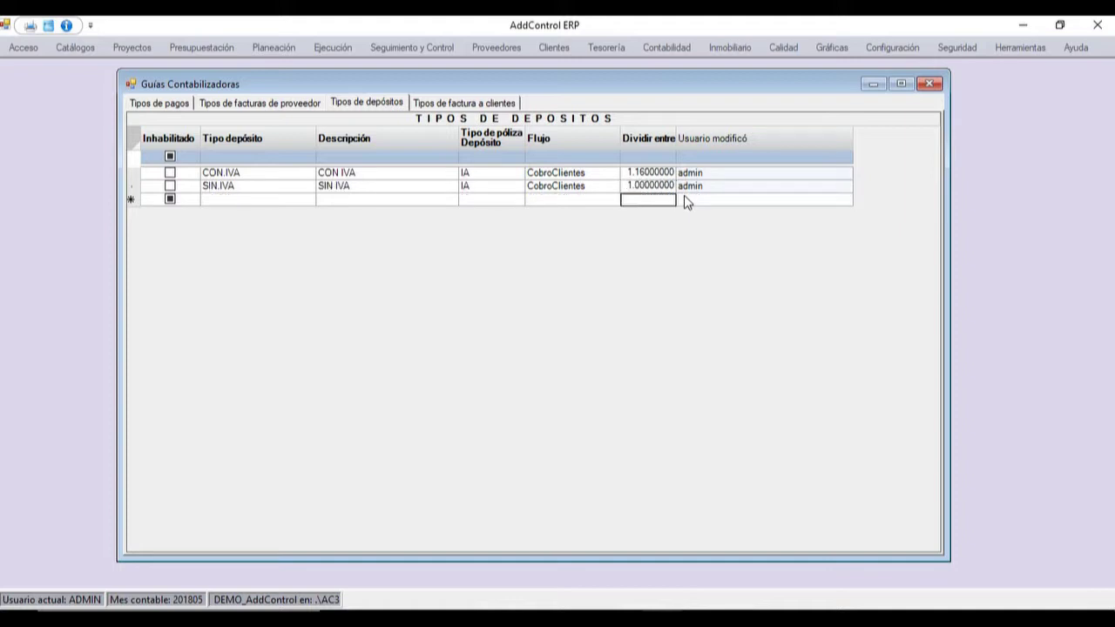
# - Compare the CON.IVA and SIN.IVA deposit types, including their divisors and disabled setting
pyautogui.press('Up')
pyautogui.press('Down')
pyautogui.press('Up')
pyautogui.press('Down')
pyautogui.press('Up')
pyautogui.press('Down')
pyautogui.press('Up')
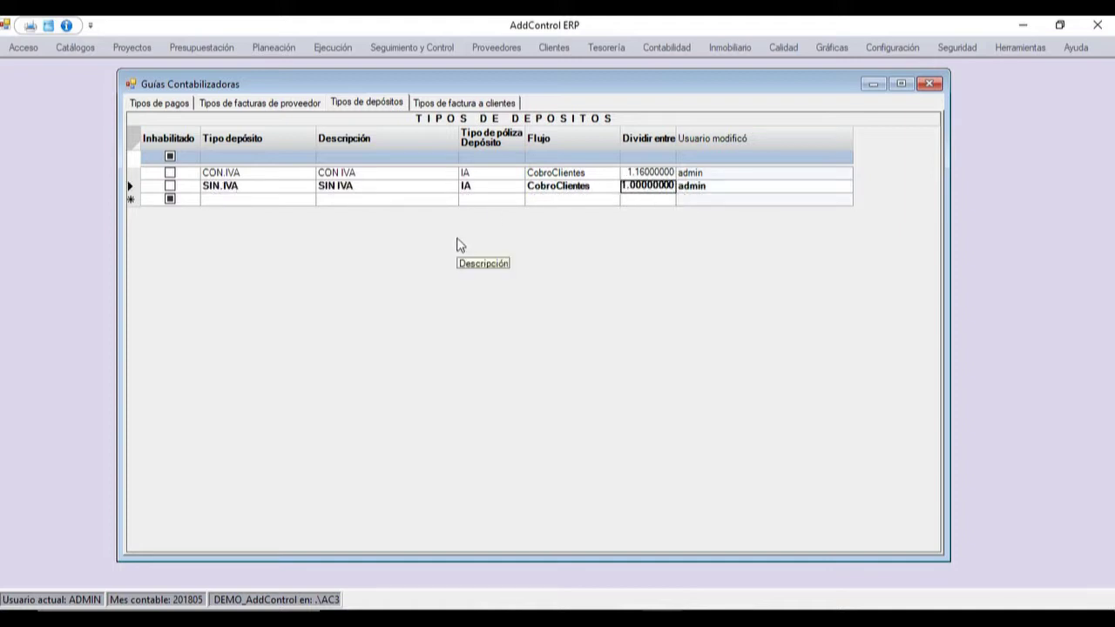
pyautogui.press('Up')
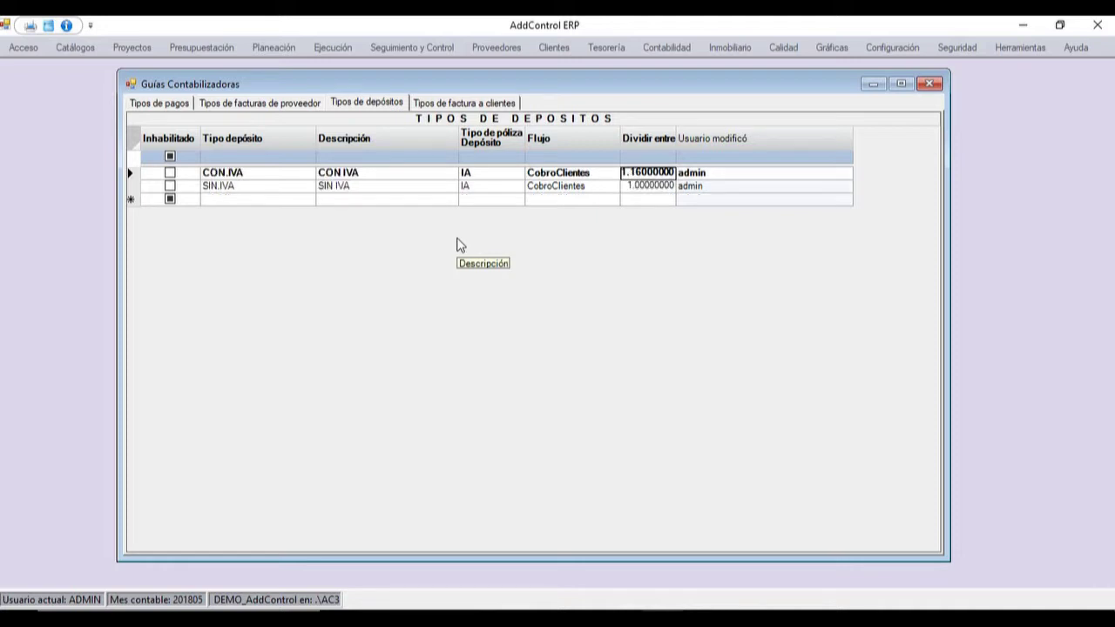
pyautogui.press('Left')
pyautogui.press('Left')
pyautogui.press('Left')
pyautogui.press('Left')
pyautogui.press('Left')
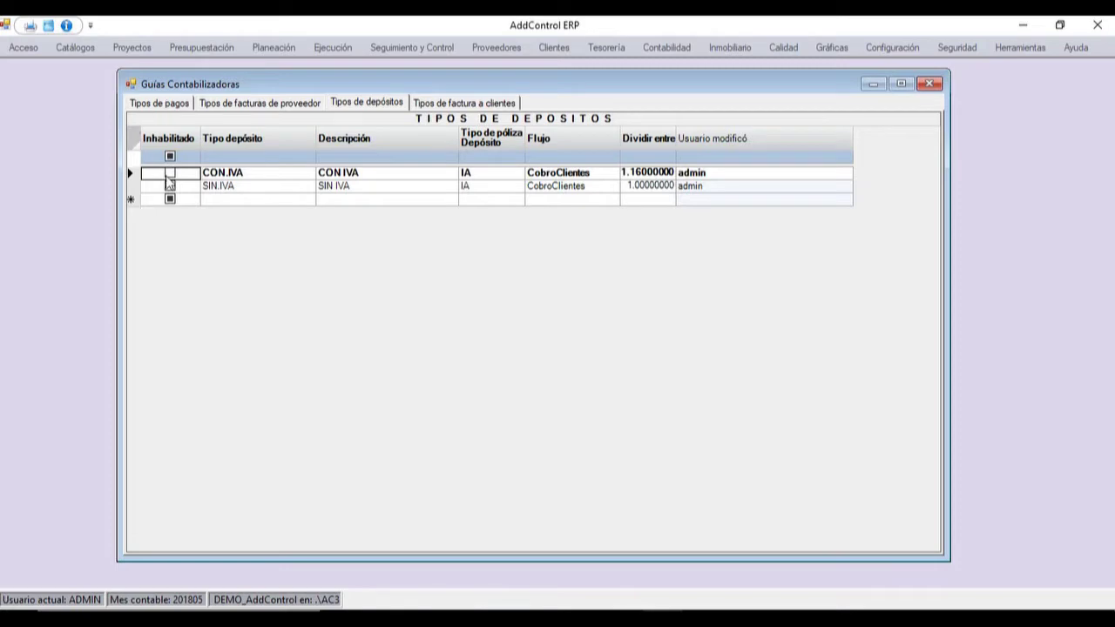
# - View the customer invoice types, and compare the supplier invoice guides of Fletes Mn. Acred and _CostFletes
pyautogui.click(416, 105)
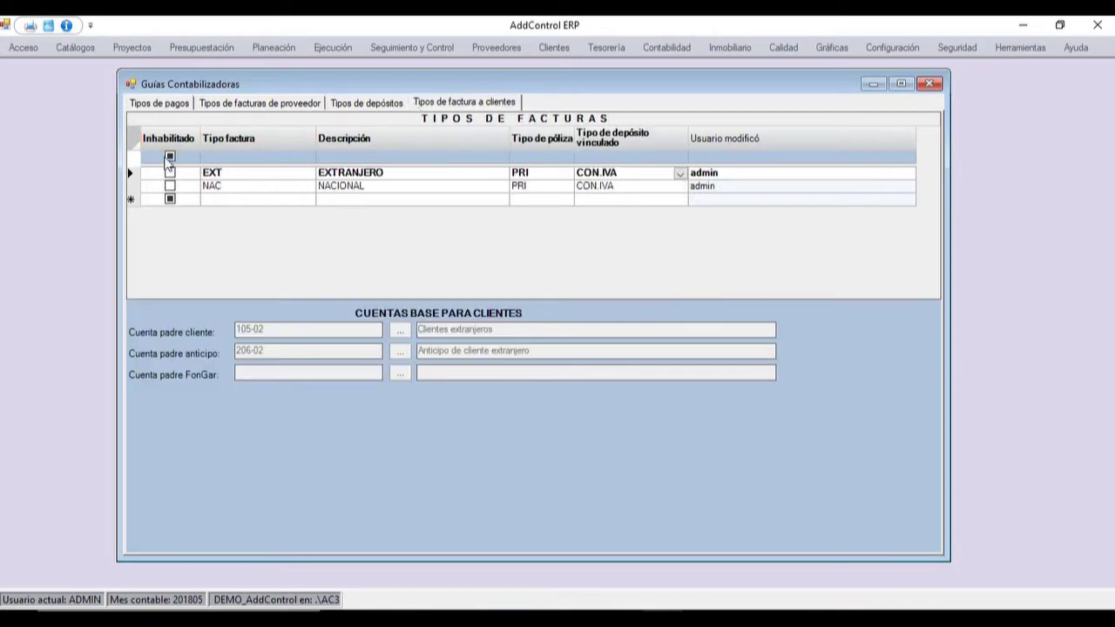
pyautogui.click(248, 106)
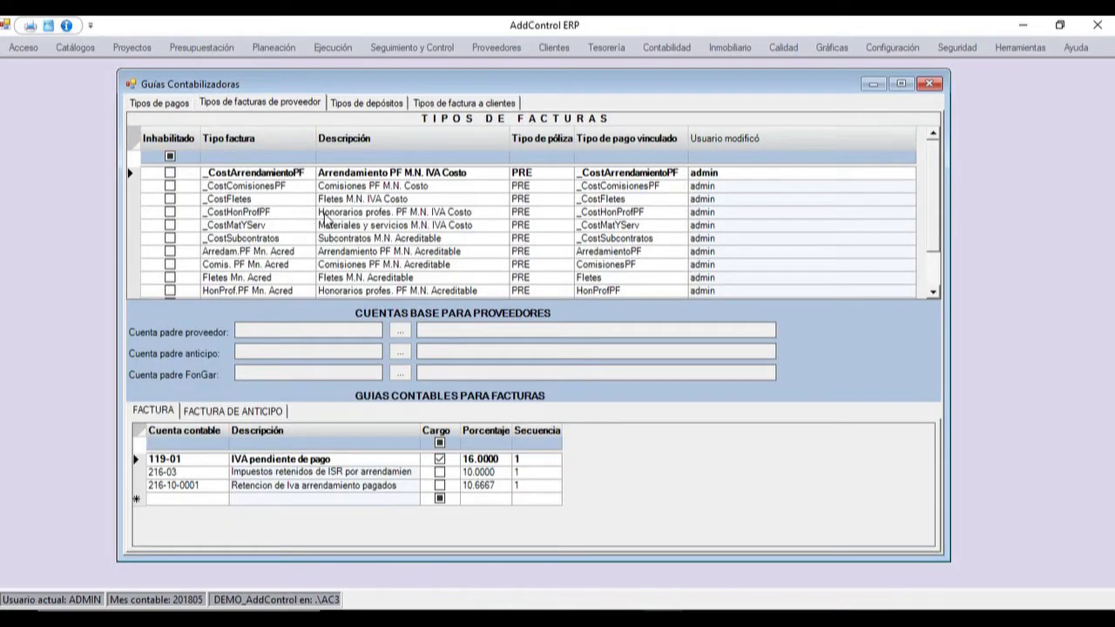
pyautogui.click(328, 224)
pyautogui.press('Down')
pyautogui.press('Down')
pyautogui.press('Down')
pyautogui.press('Down')
pyautogui.press('Down')
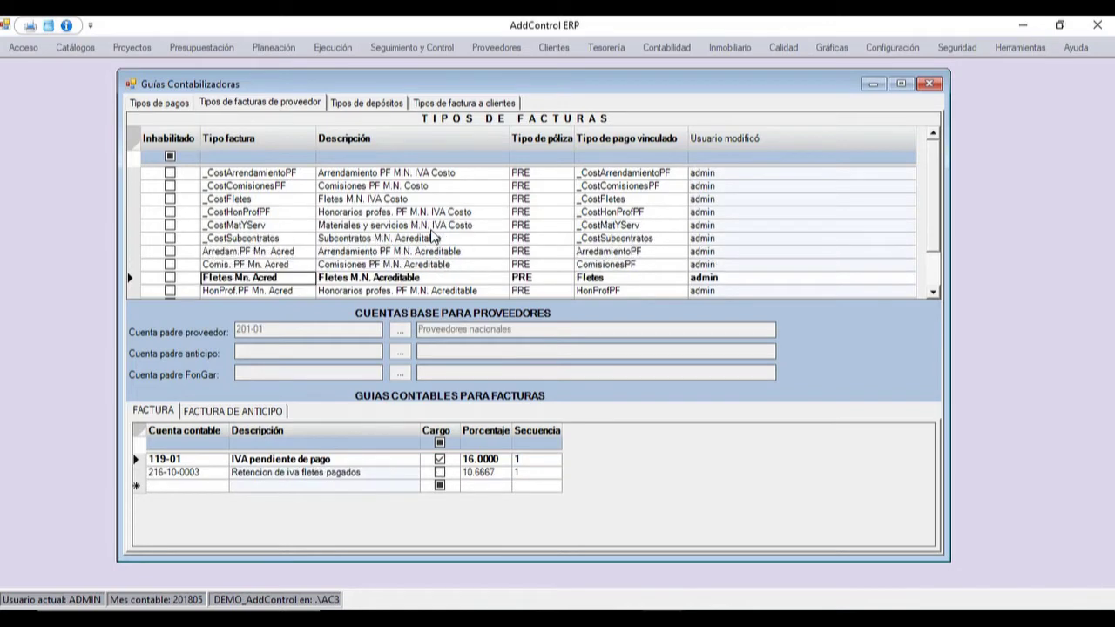
pyautogui.press('Up')
pyautogui.press('Up')
pyautogui.press('Up')
pyautogui.press('Up')
pyautogui.press('Up')
pyautogui.press('Up')
pyautogui.press('Up')
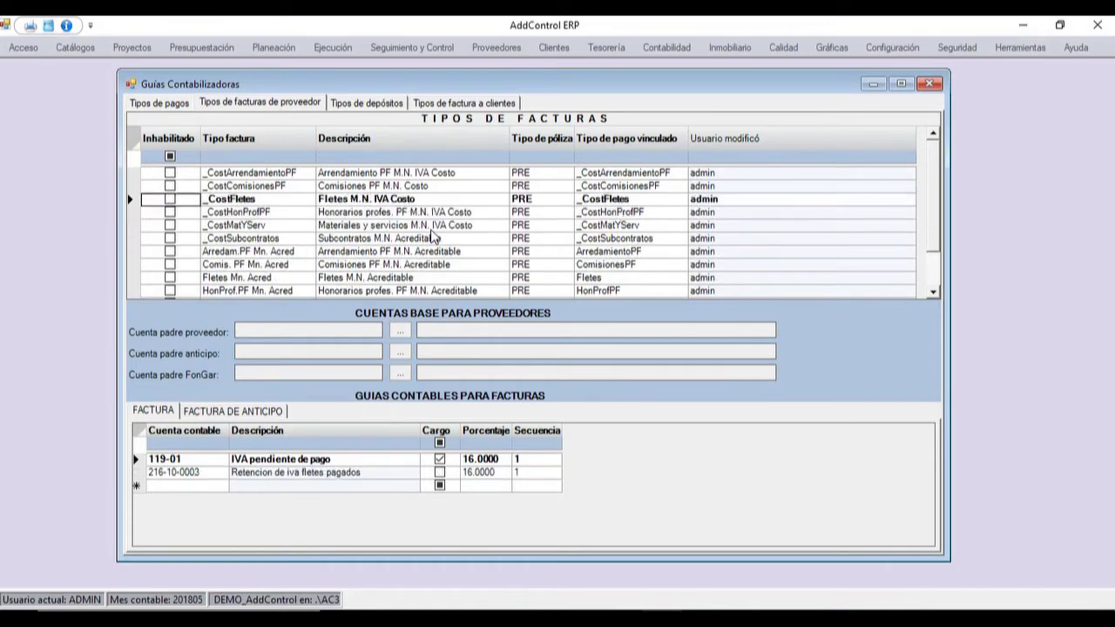
# - Examine the base supplier accounts and invoice guides of Subcont. M.n Acred, _CostSubcontratos and HonProf.PF Mn. Acred
pyautogui.press('Down')
pyautogui.press('Down')
pyautogui.press('Down')
pyautogui.press('Down')
pyautogui.press('Down')
pyautogui.press('Down')
pyautogui.press('Down')
pyautogui.press('Down')
pyautogui.press('Down')
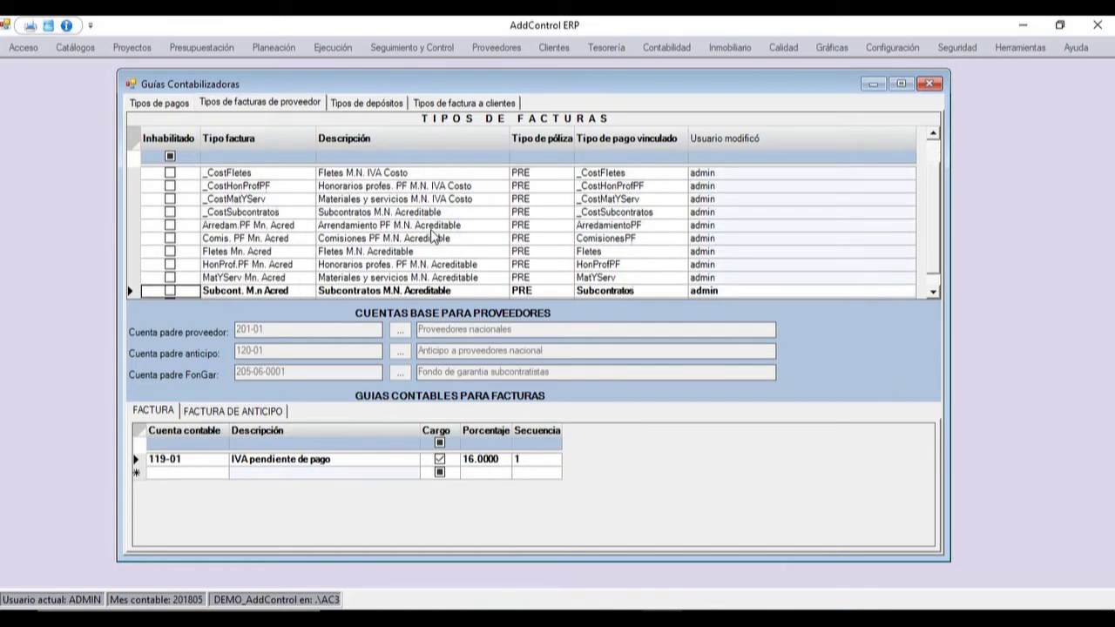
pyautogui.press('Right')
pyautogui.press('Right')
pyautogui.press('Up')
pyautogui.press('Up')
pyautogui.press('Up')
pyautogui.press('Up')
pyautogui.press('Up')
pyautogui.press('Up')
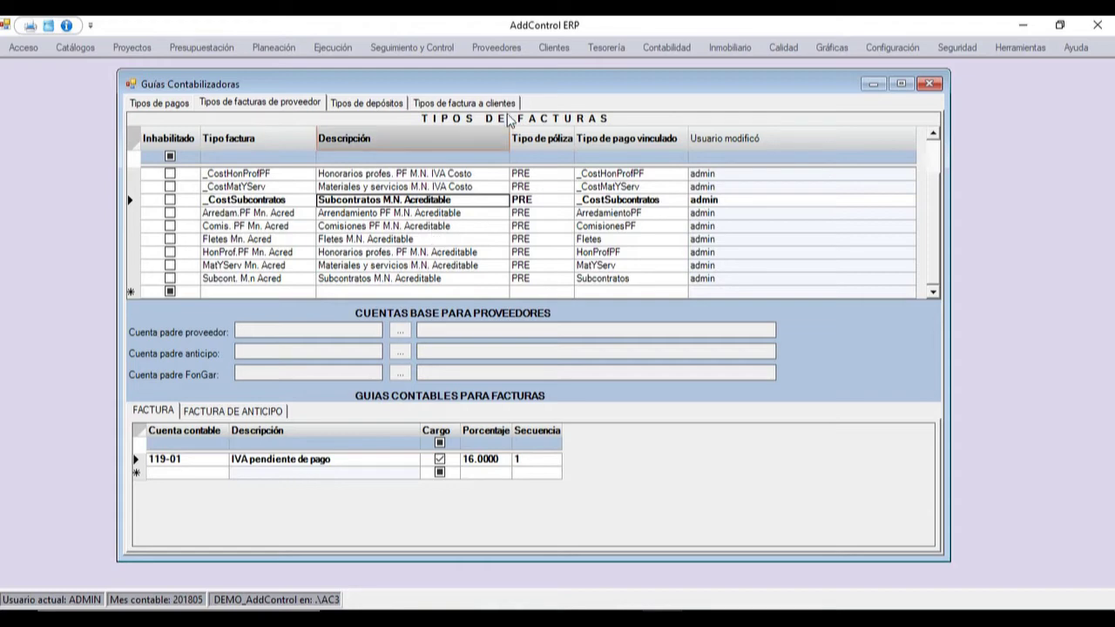
pyautogui.click(435, 253)
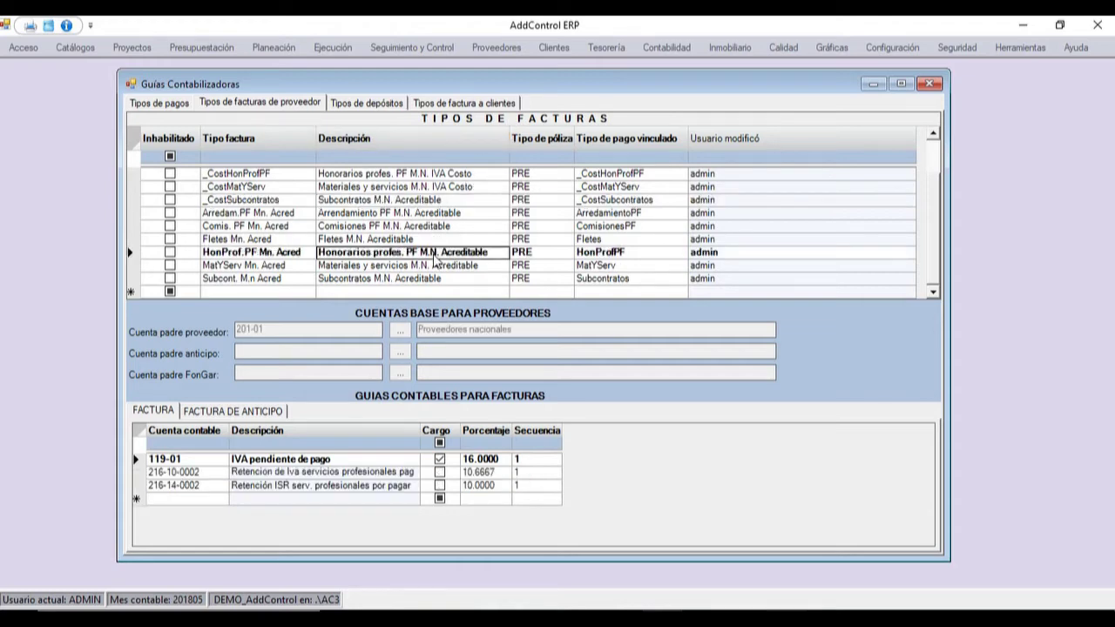